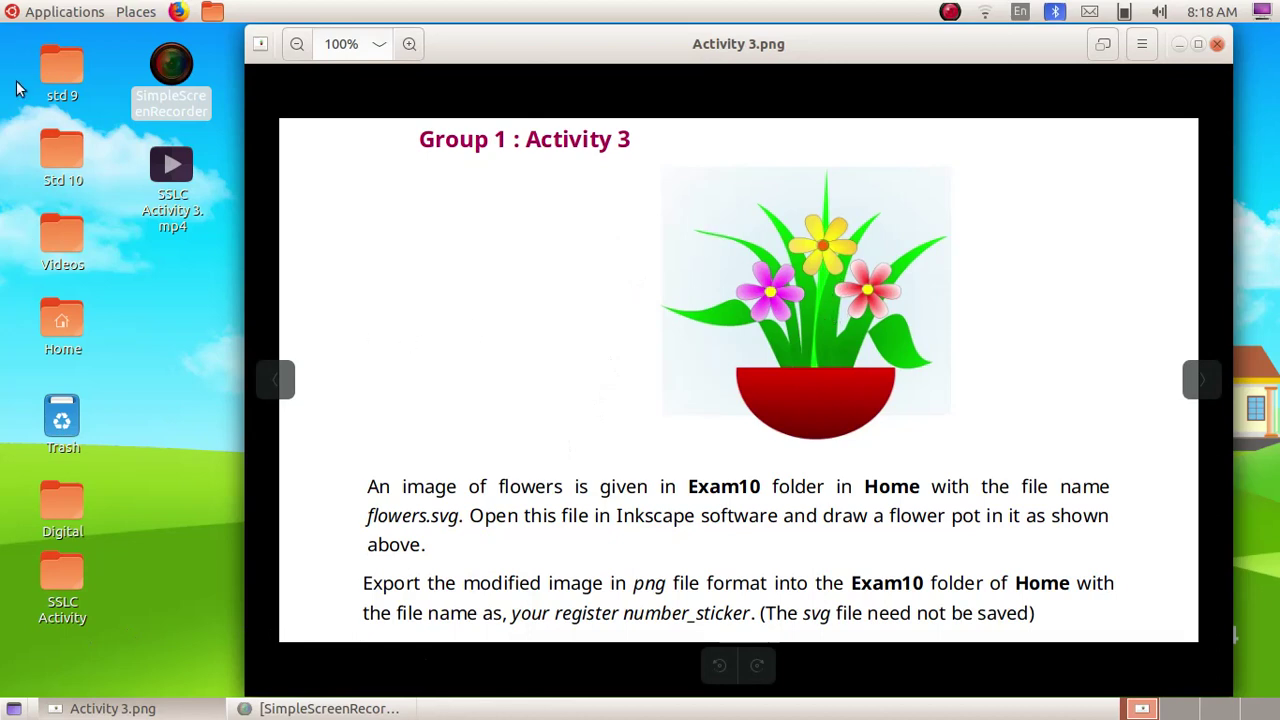
Launch Inkscape from Applications > Graphics and snap the task sheet viewer to the right half of the screen
click(62, 17)
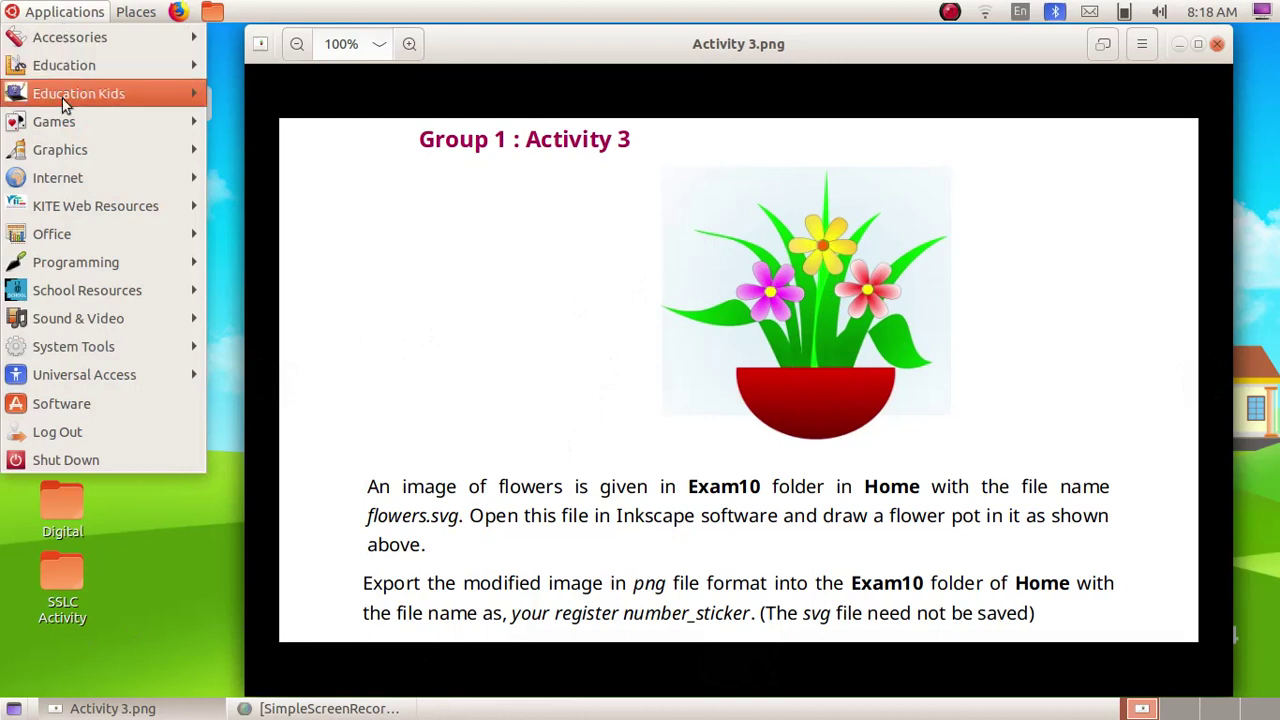
mouse_move(94, 149)
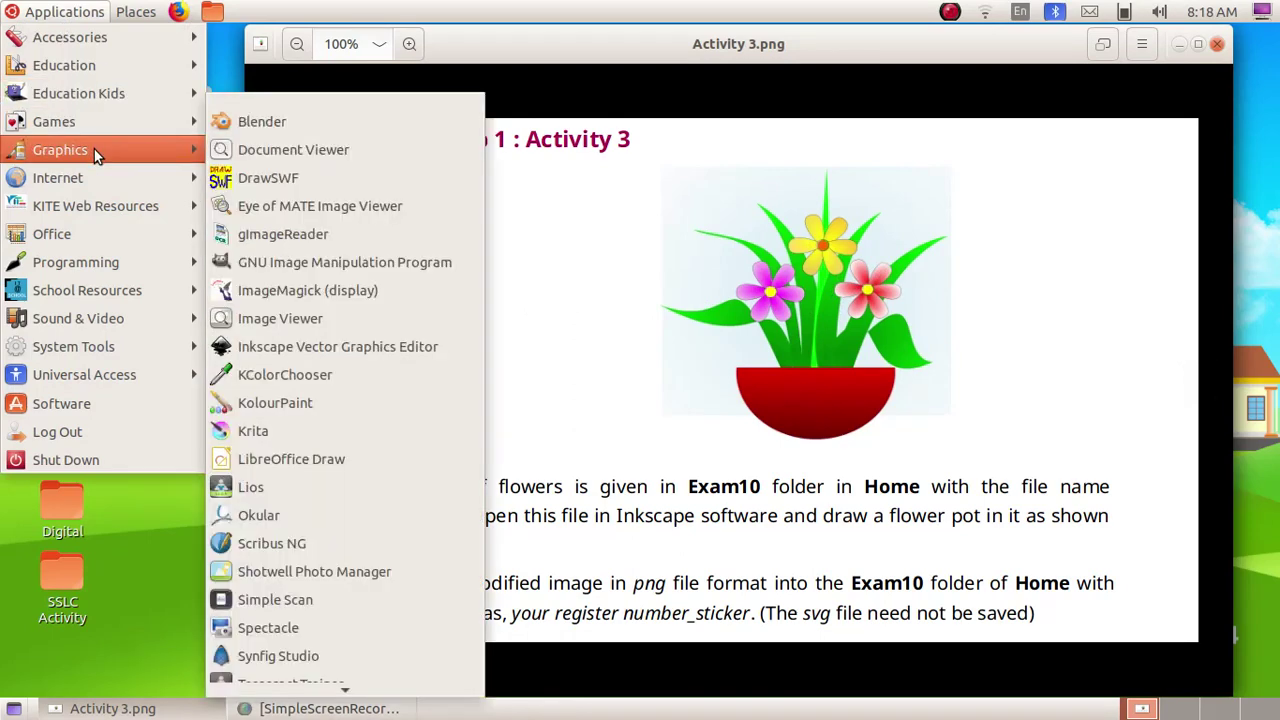
click(447, 347)
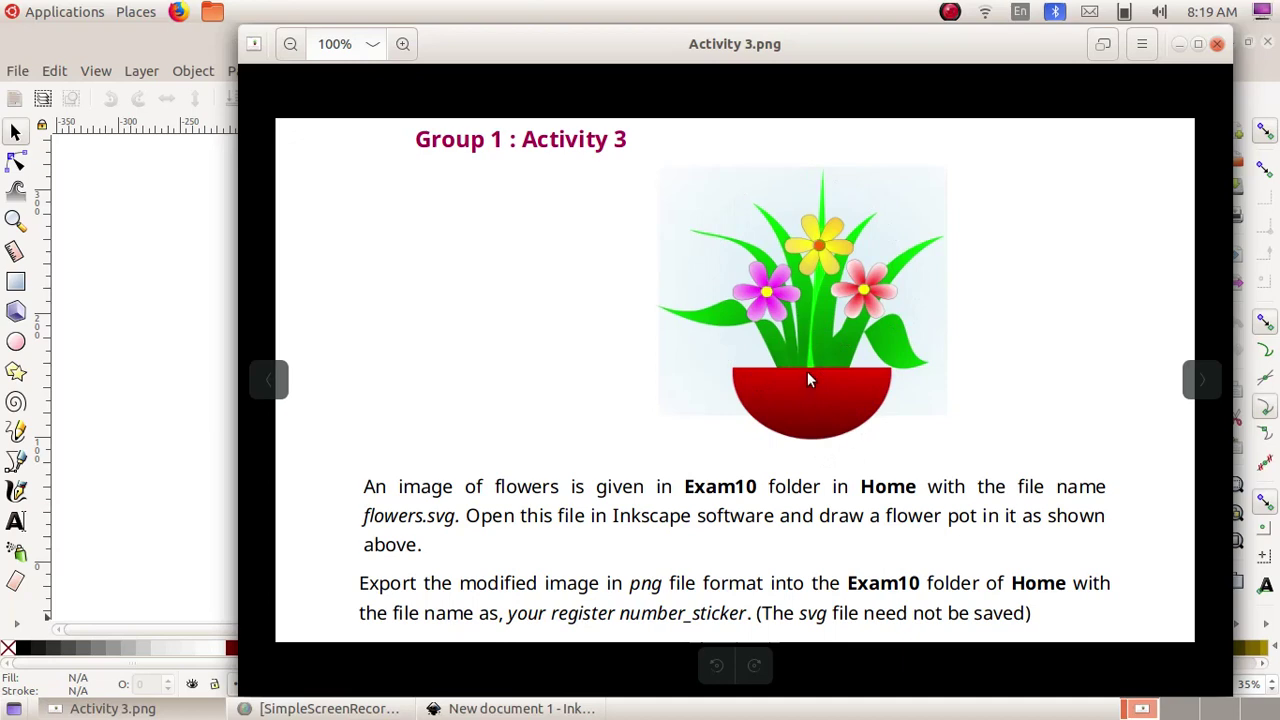
key(super+Right)
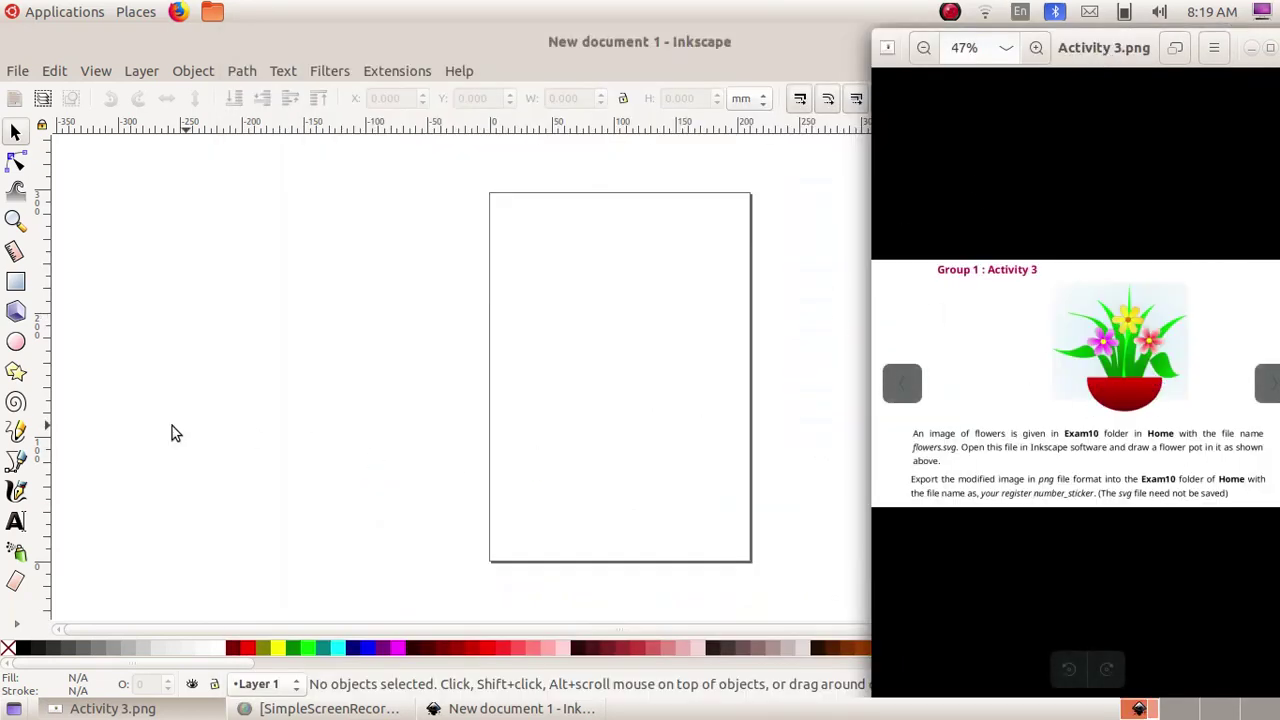
click(16, 342)
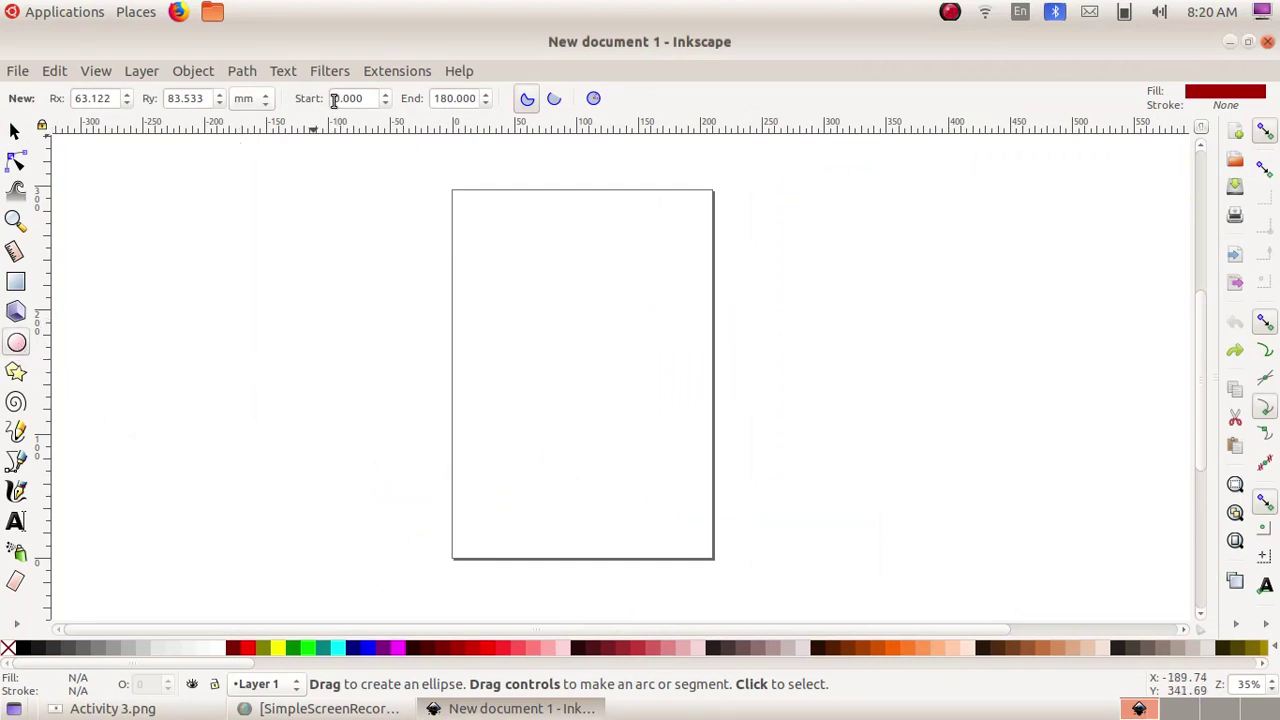
Draw a dark red half-ellipse with arc Start 360 and End 180, then move it up and left
click(333, 100)
text(3)
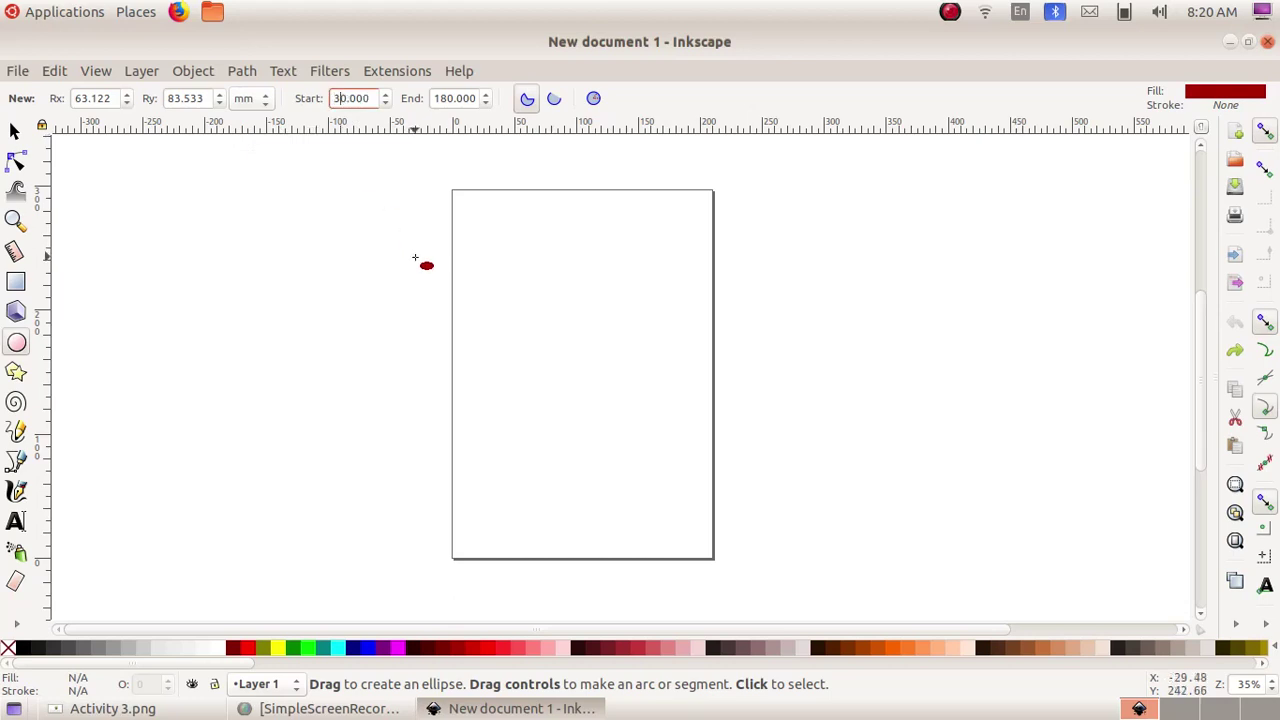
text(6)
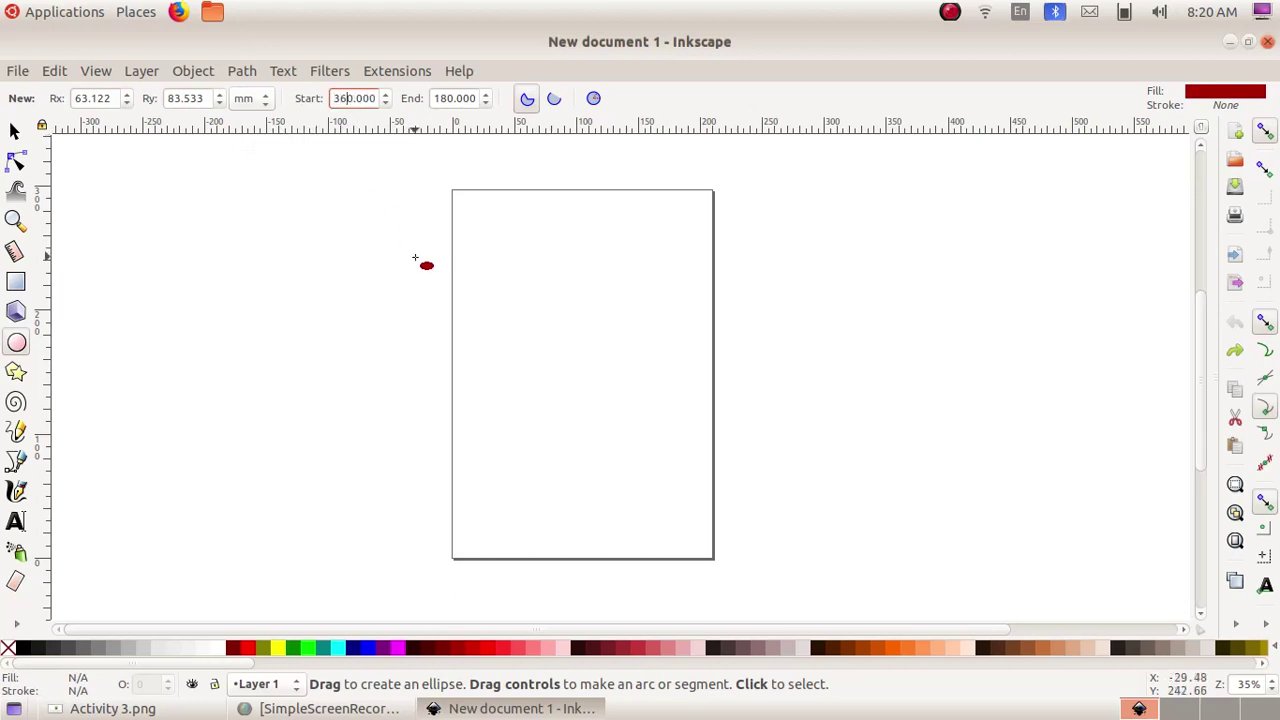
click(443, 100)
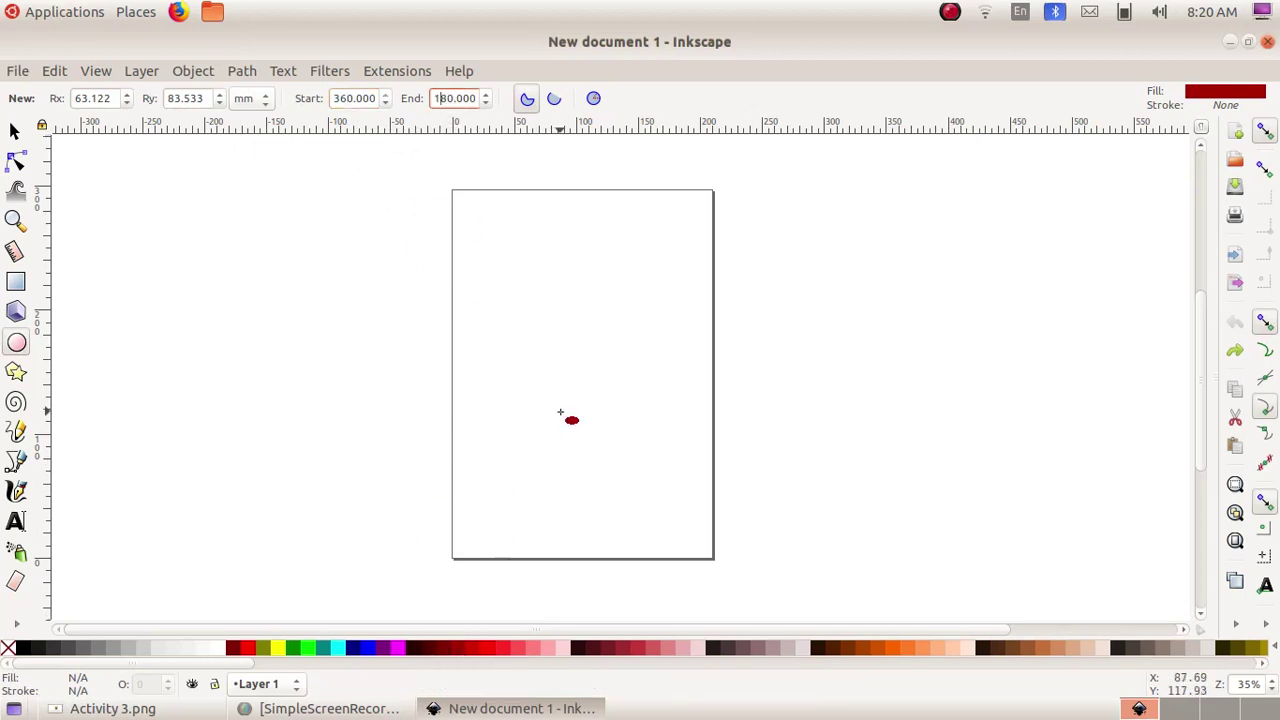
drag(497, 350, 684, 538)
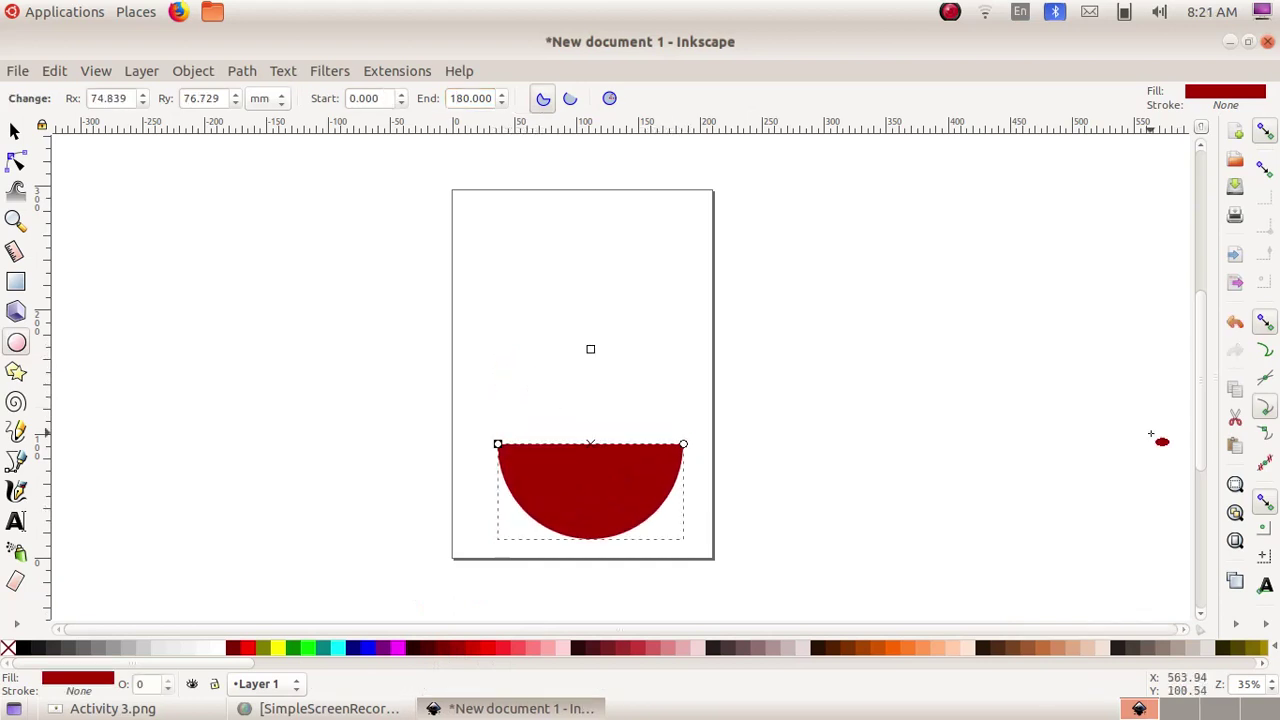
click(18, 134)
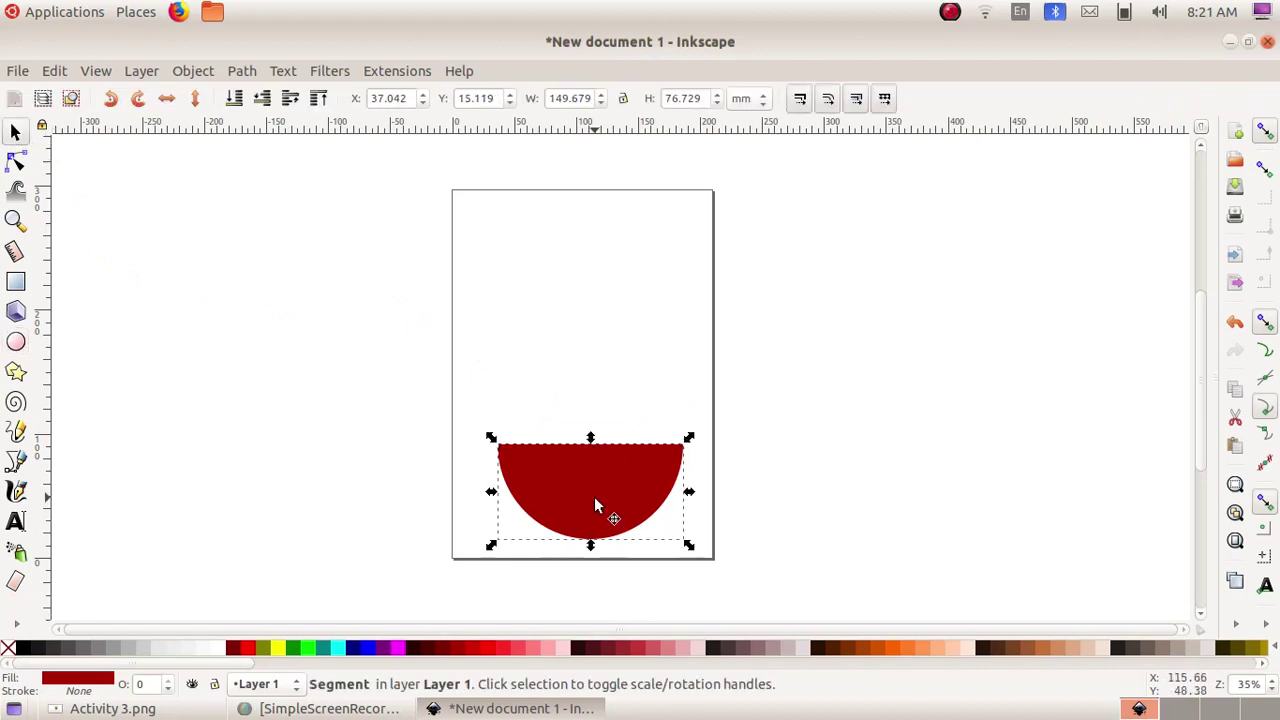
drag(594, 497, 575, 446)
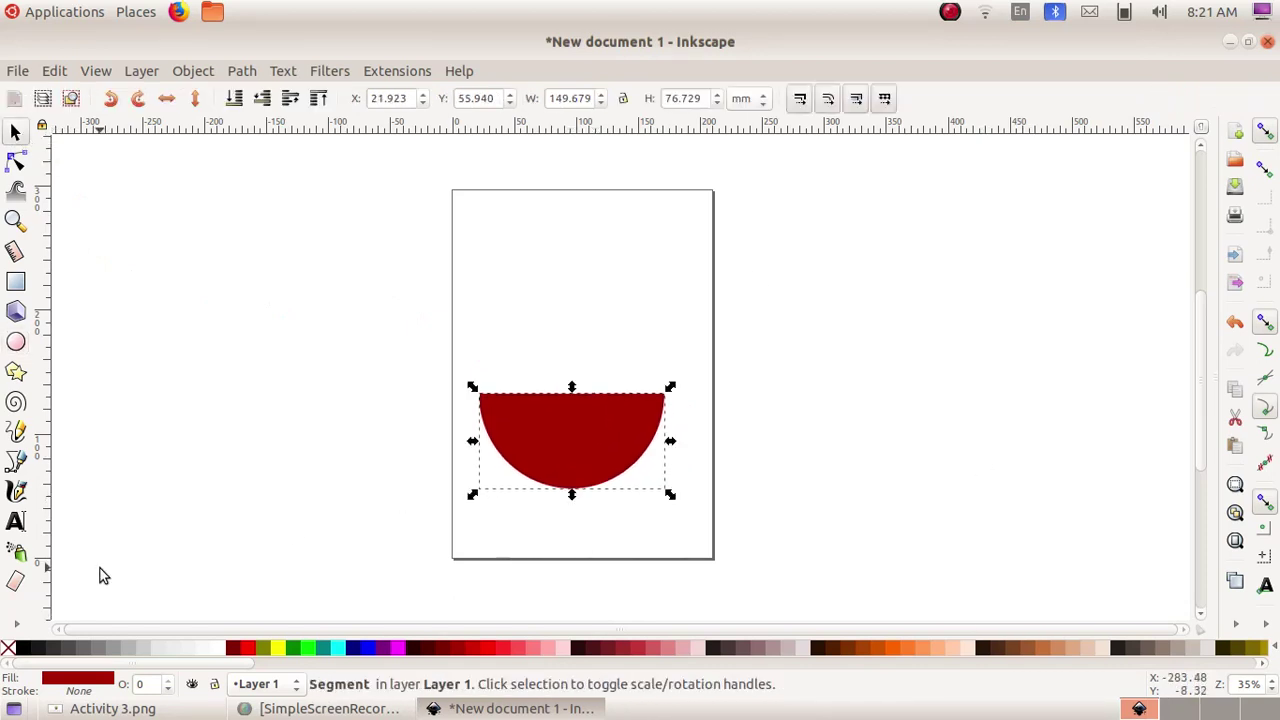
Fill the pot with a vertical linear gradient, #AA0000 at the top to #550000 at the bottom
click(21, 626)
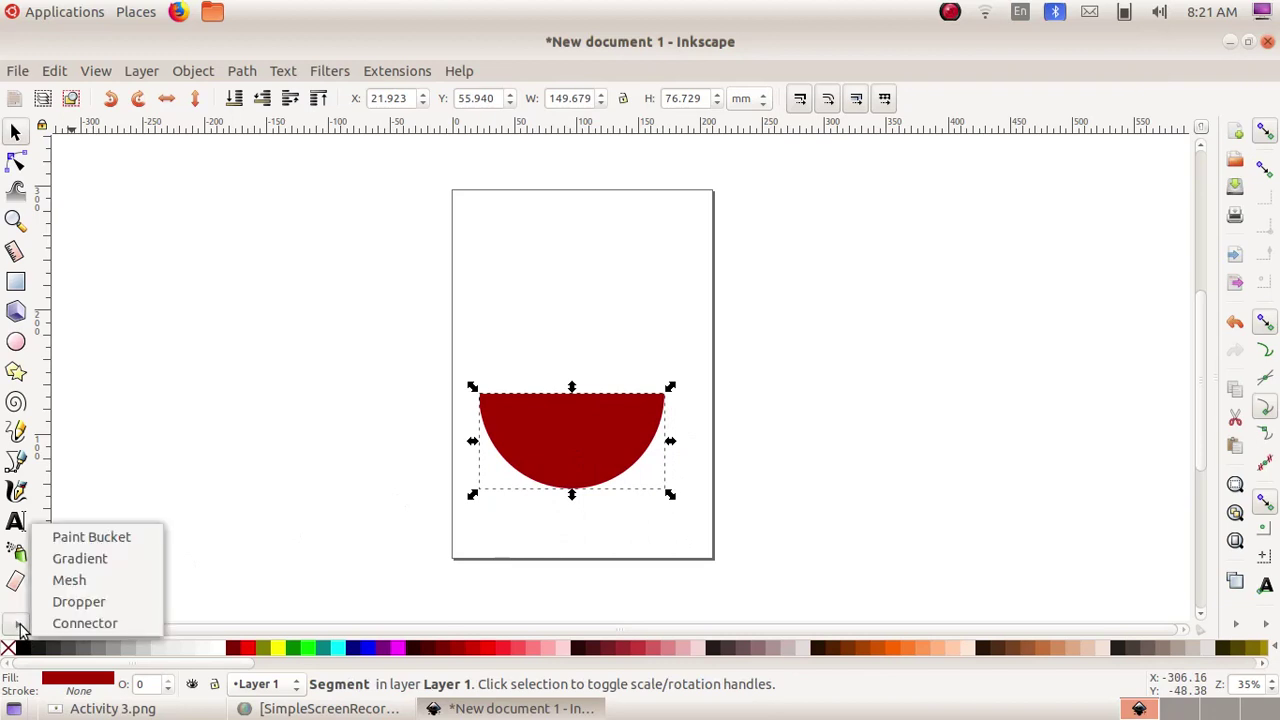
click(98, 562)
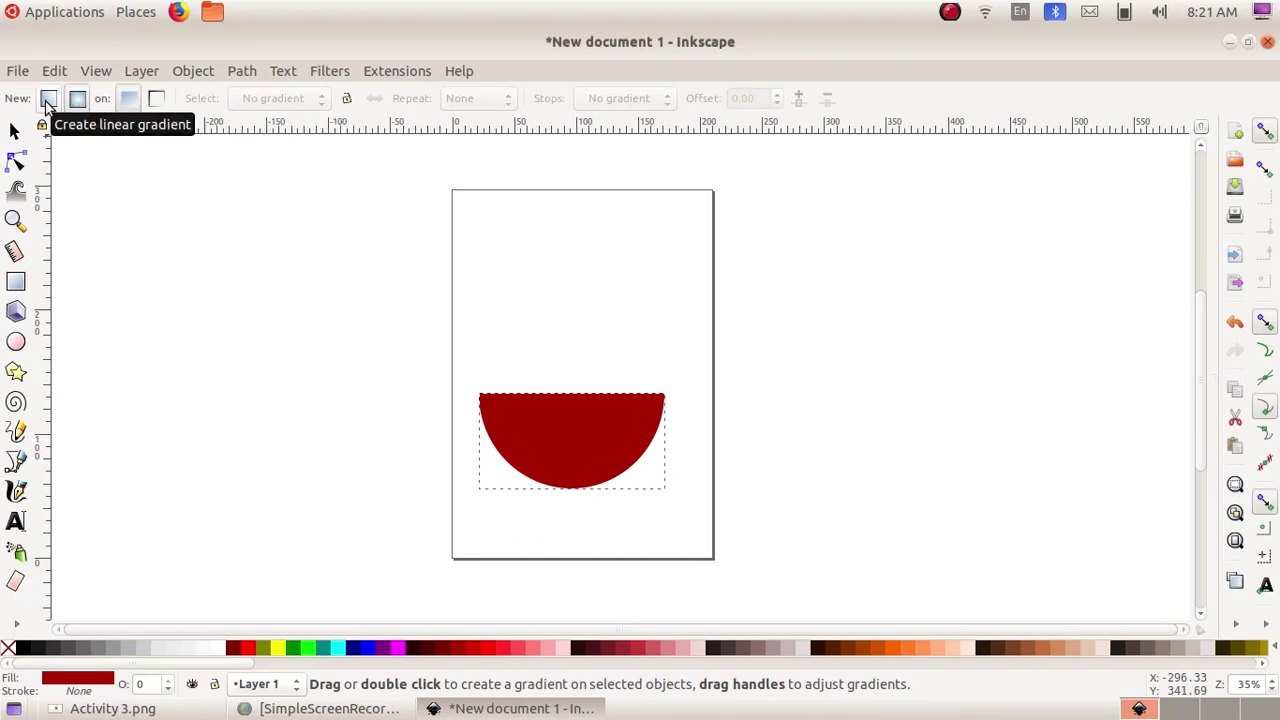
click(46, 104)
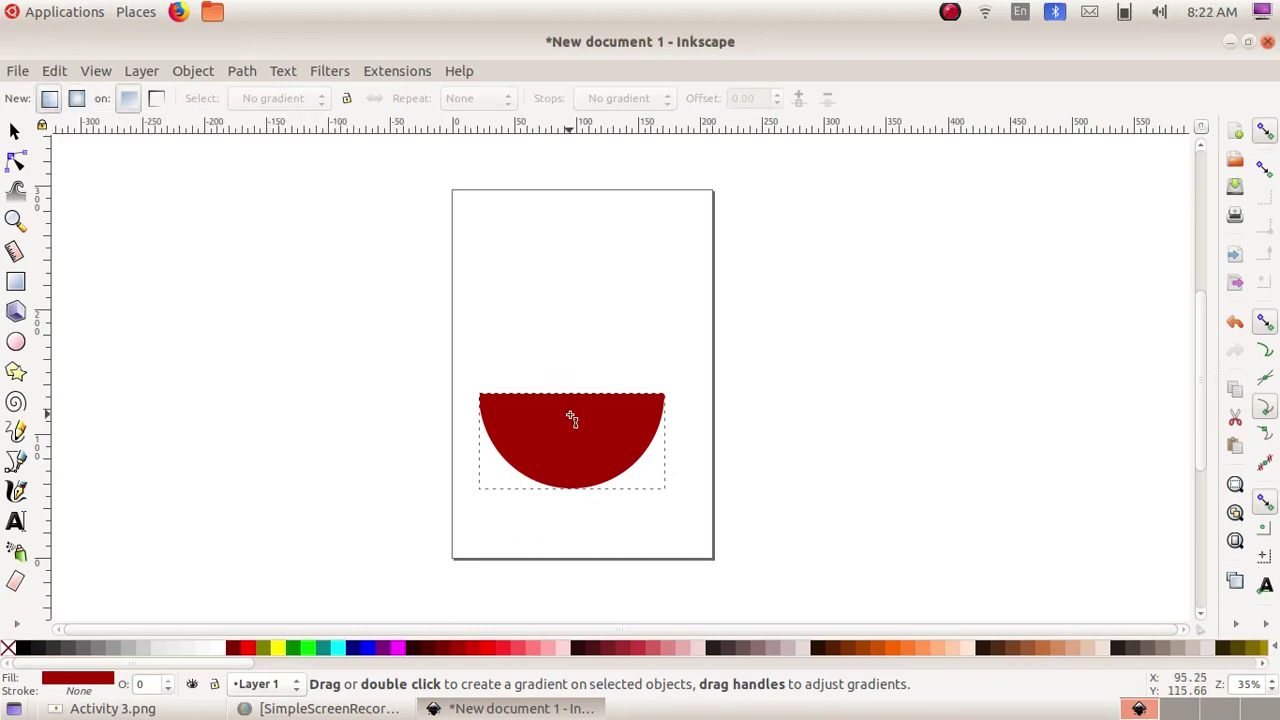
double_click(579, 491)
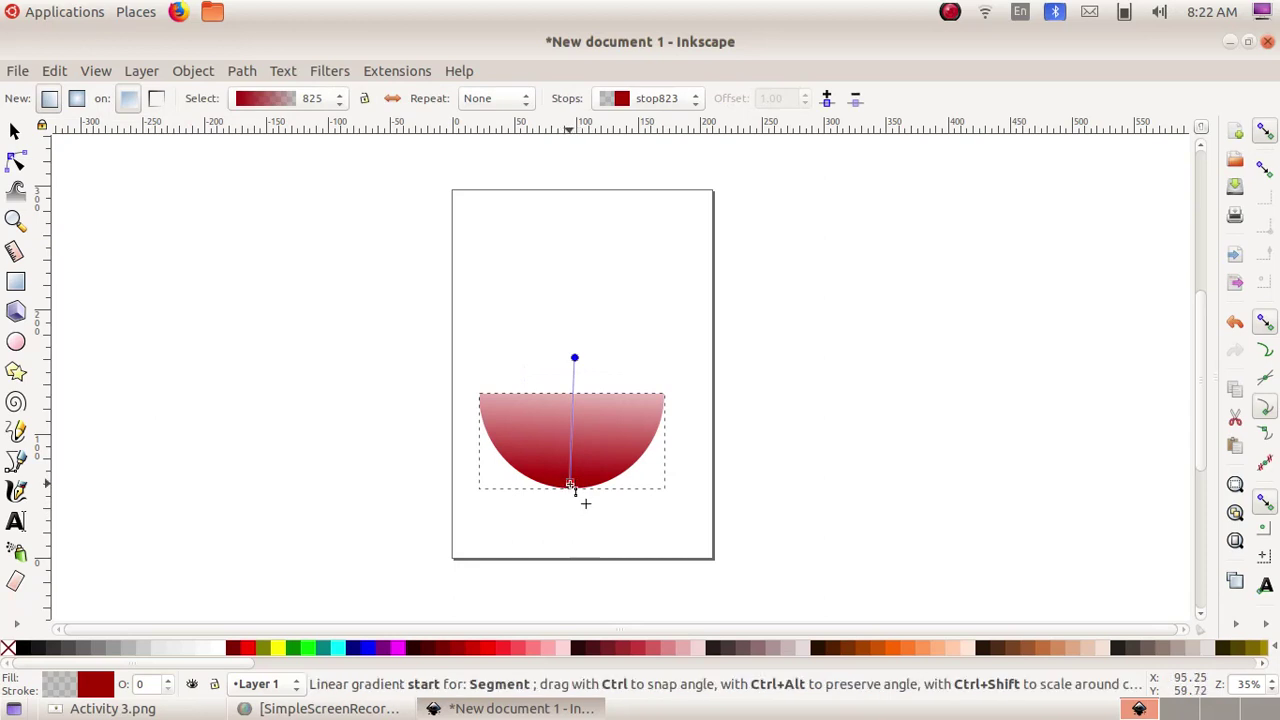
click(570, 485)
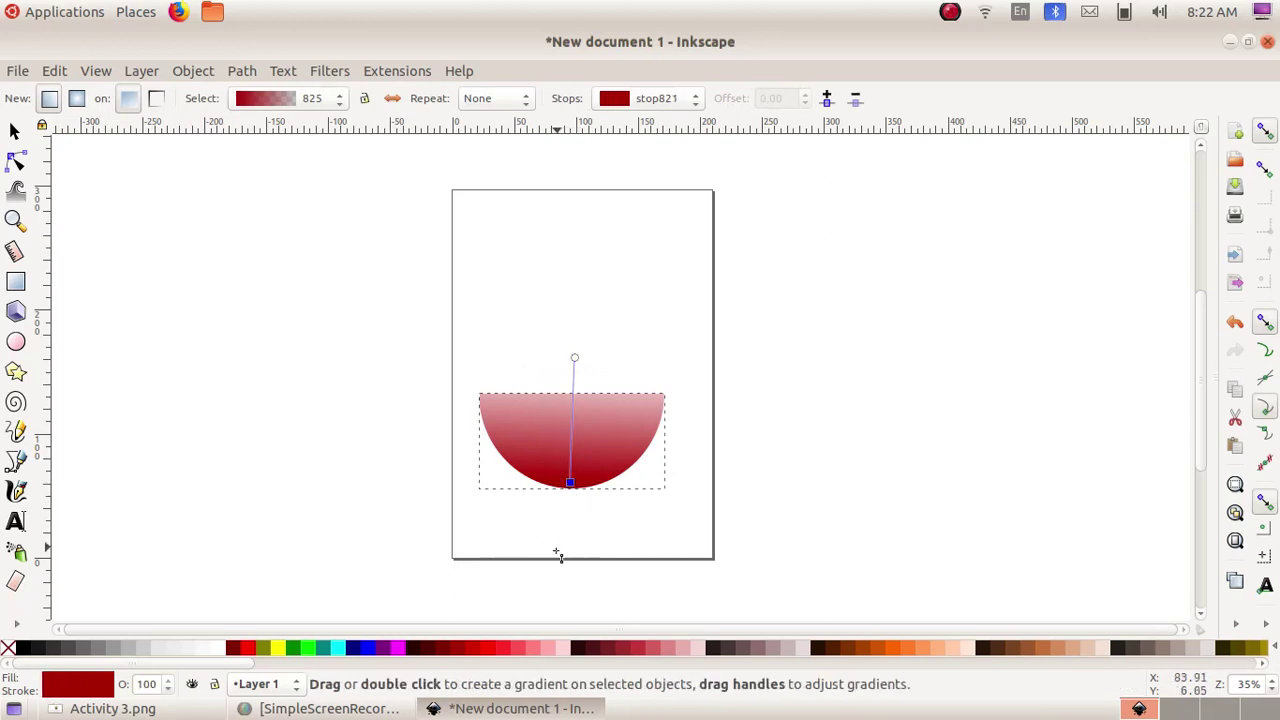
click(428, 656)
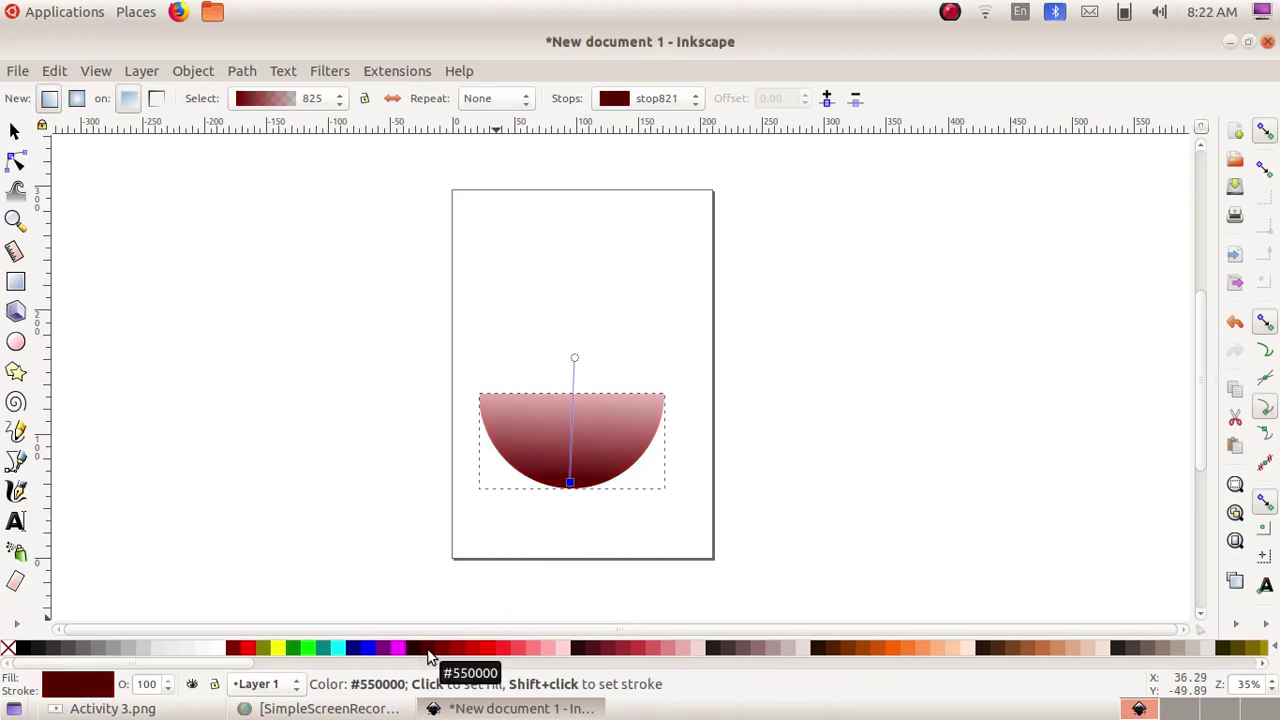
click(574, 357)
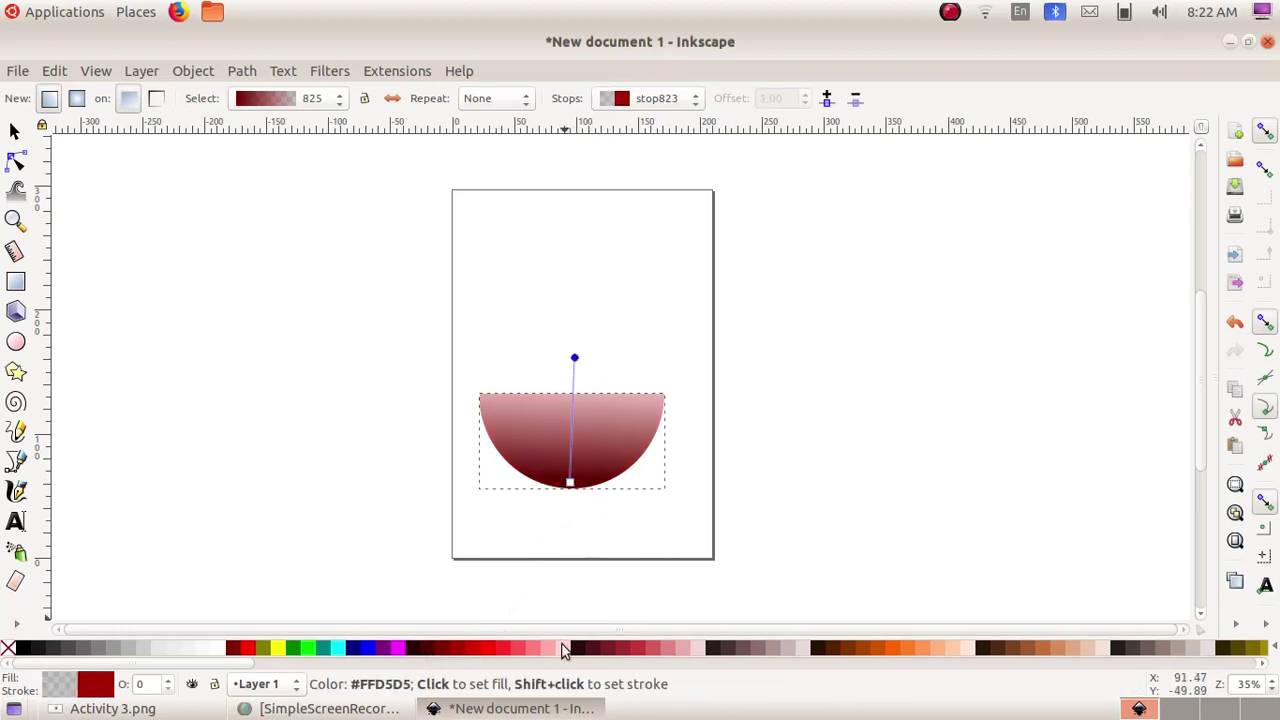
click(458, 655)
key(s)
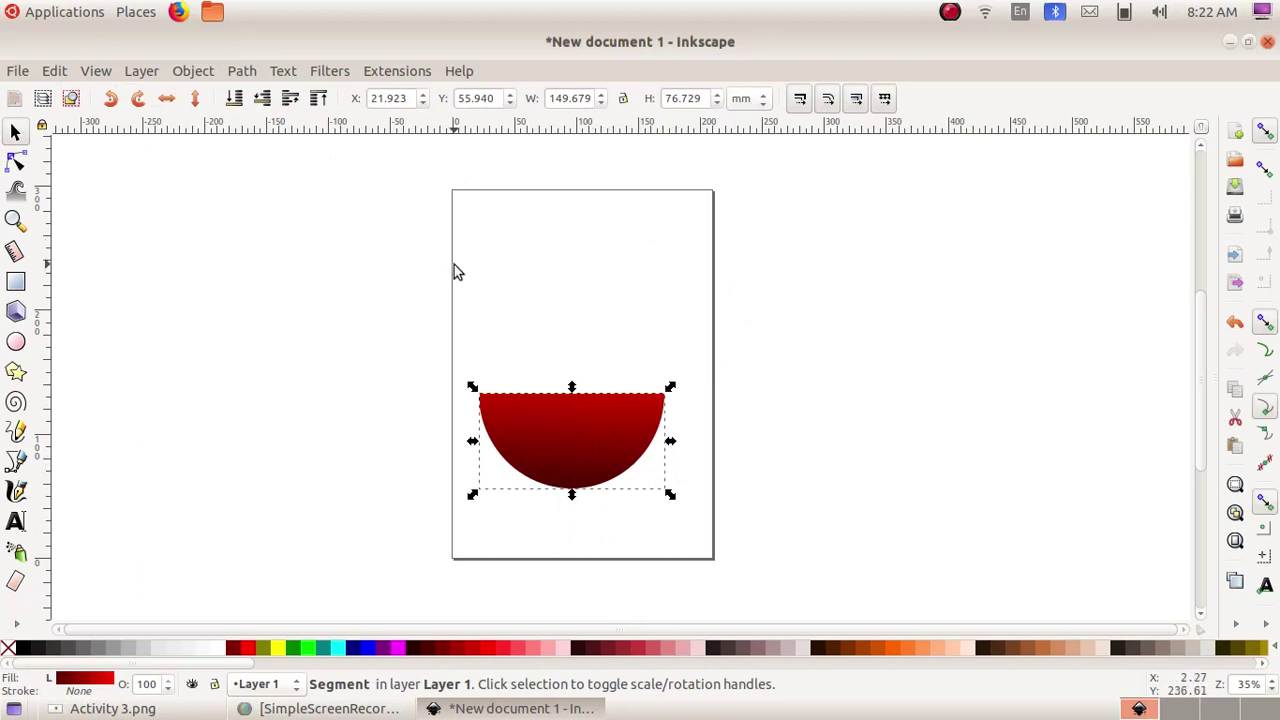
Import flowers.svg from the Resources > Images10 folder onto the page
click(17, 72)
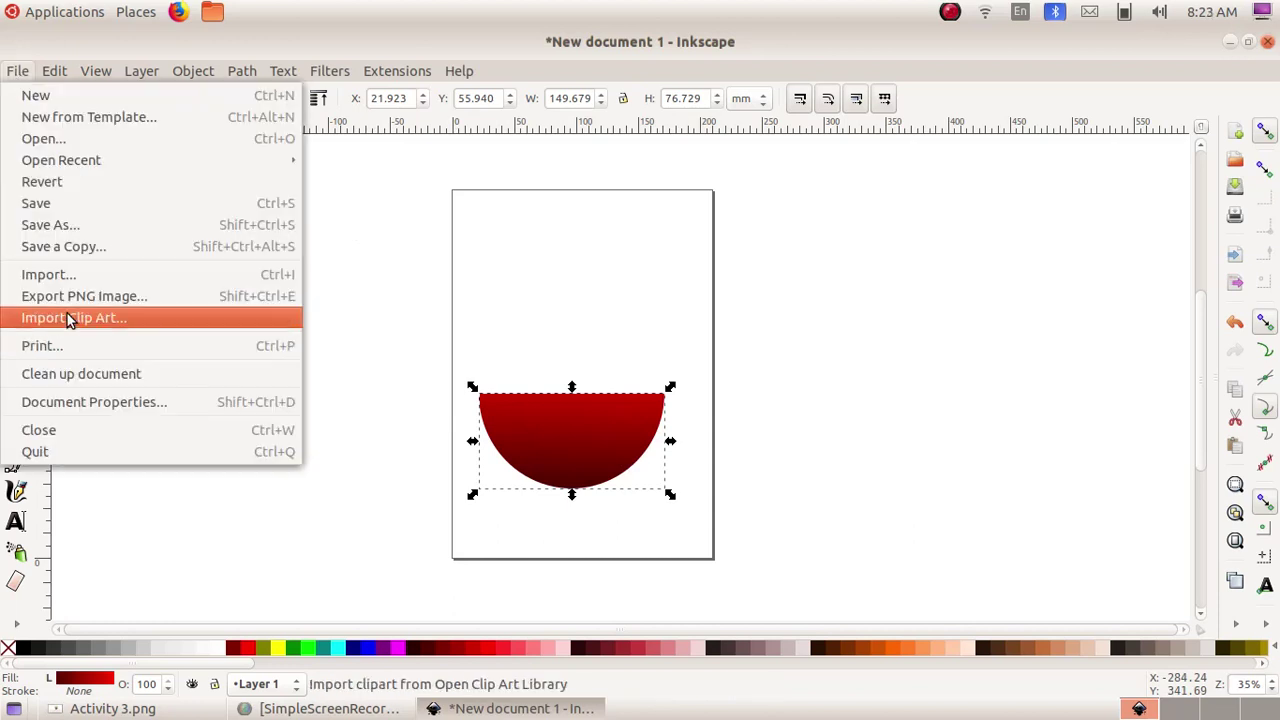
click(67, 272)
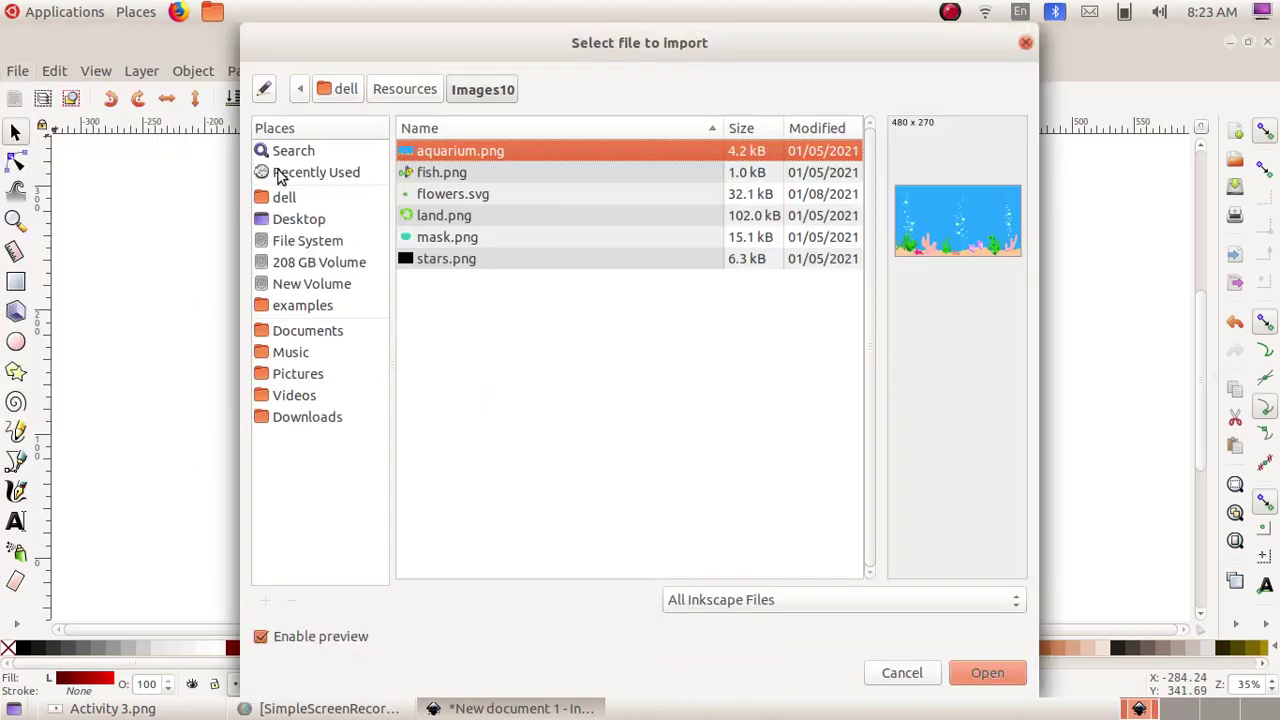
click(280, 198)
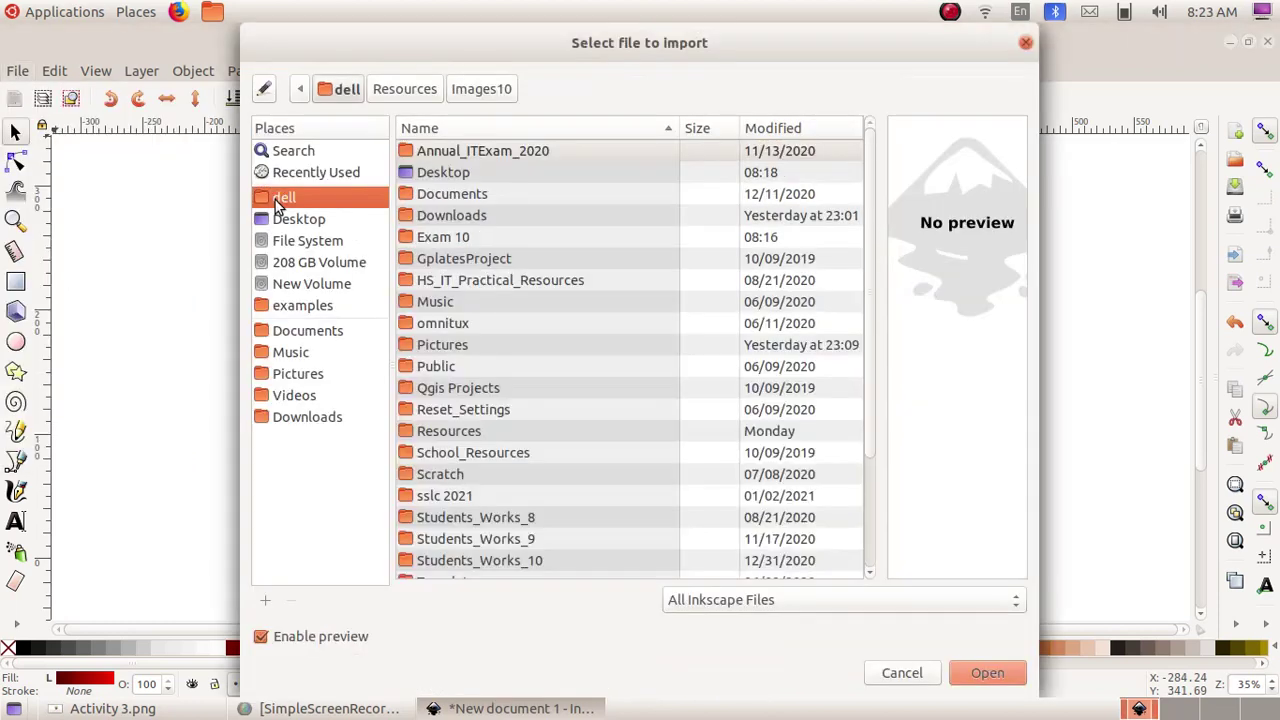
click(465, 432)
double_click(465, 432)
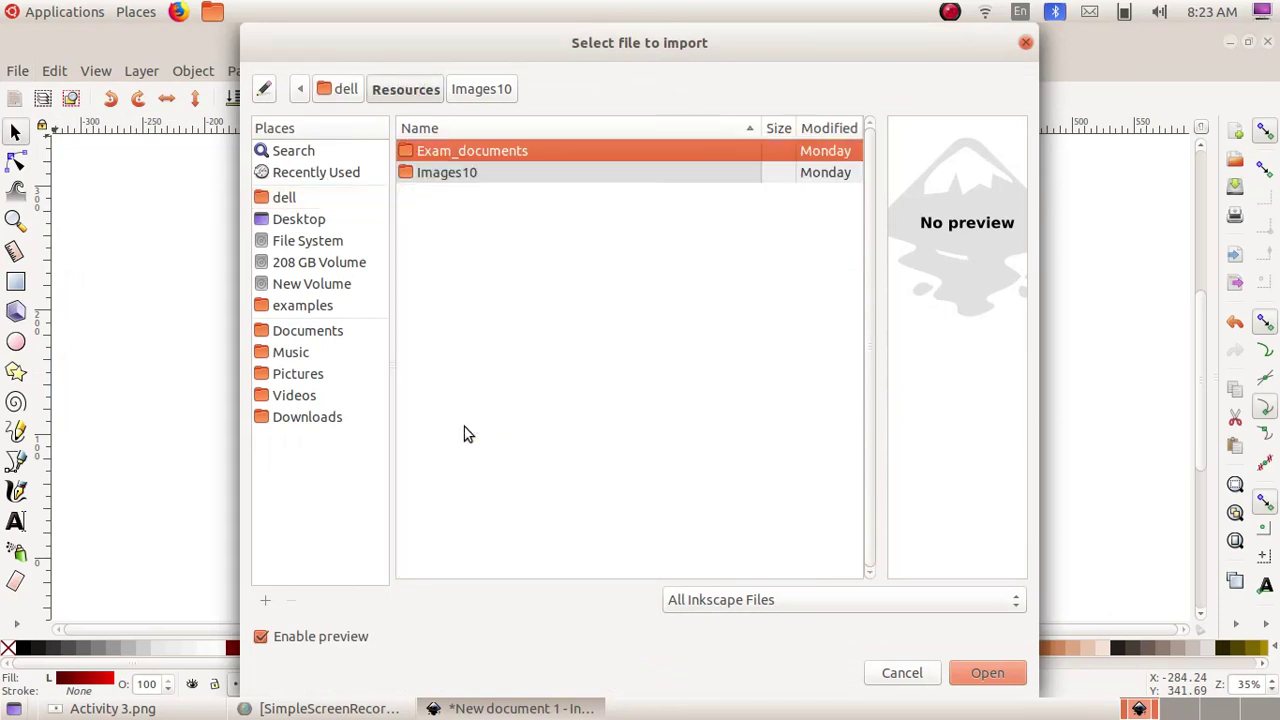
double_click(459, 172)
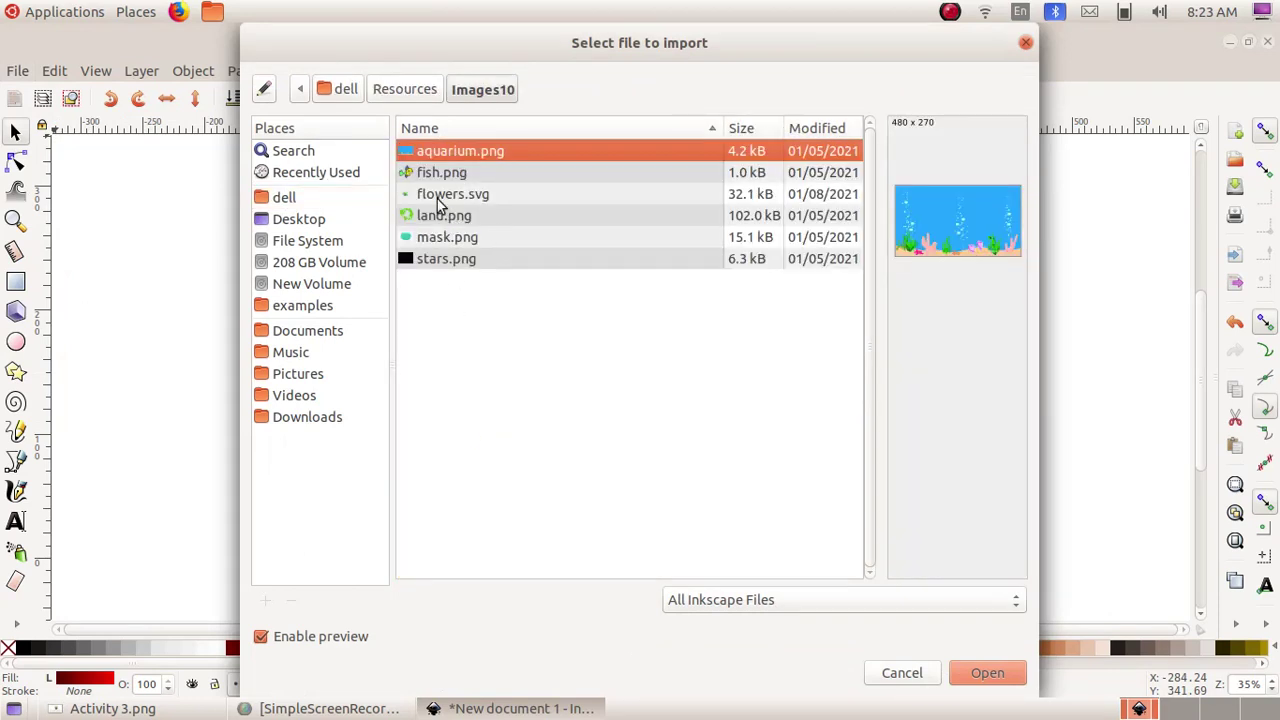
click(438, 197)
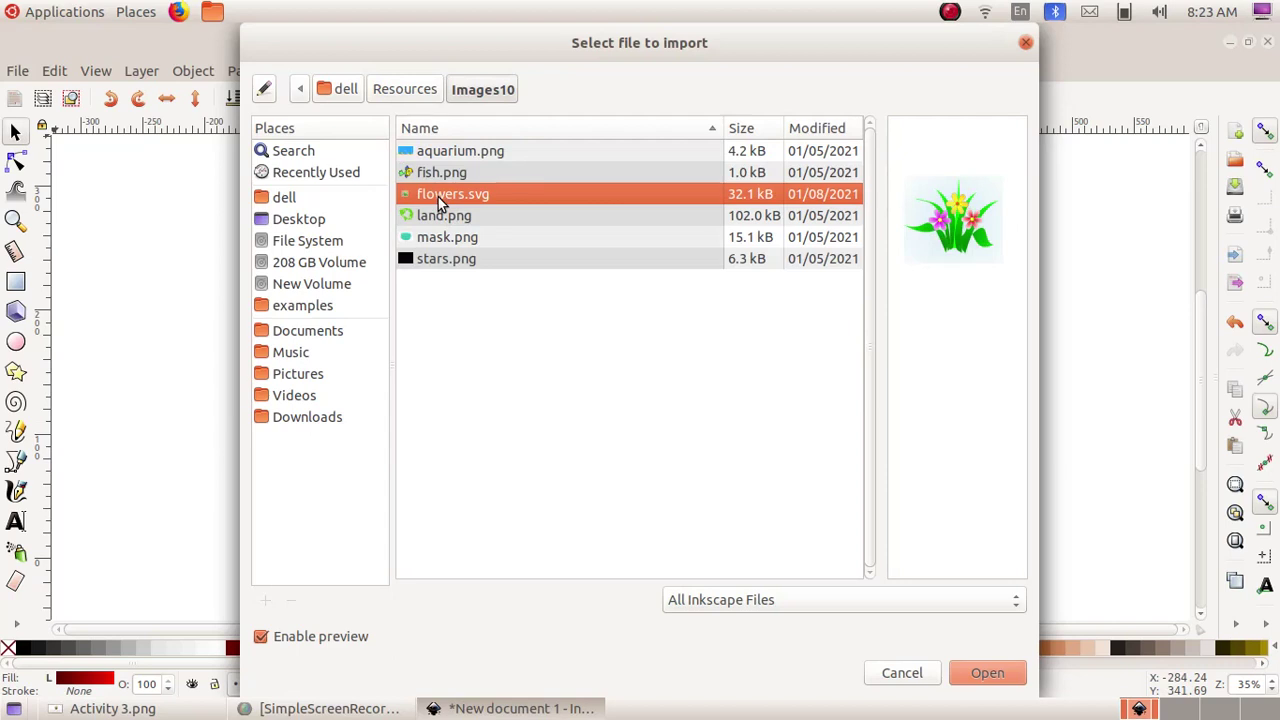
click(985, 677)
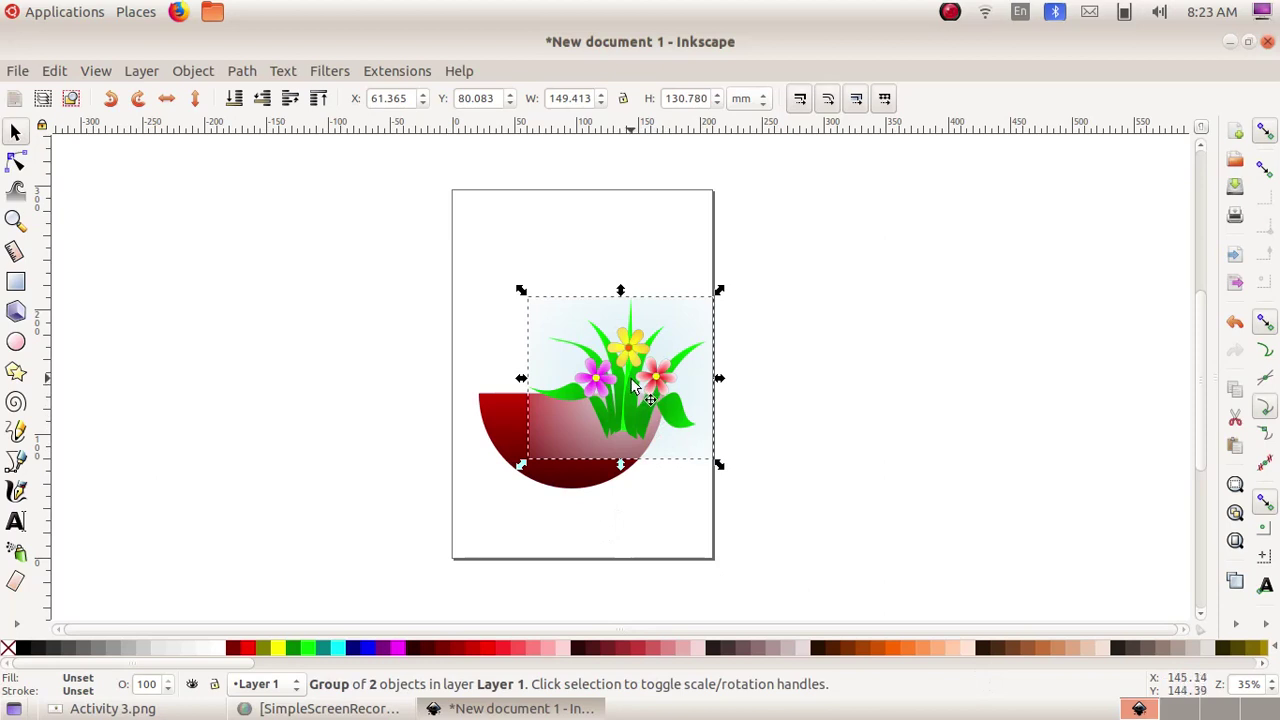
Move the flowers above the pot, enlarge them to the page width, and narrow the pot
drag(631, 380, 571, 290)
drag(668, 390, 714, 449)
click(622, 461)
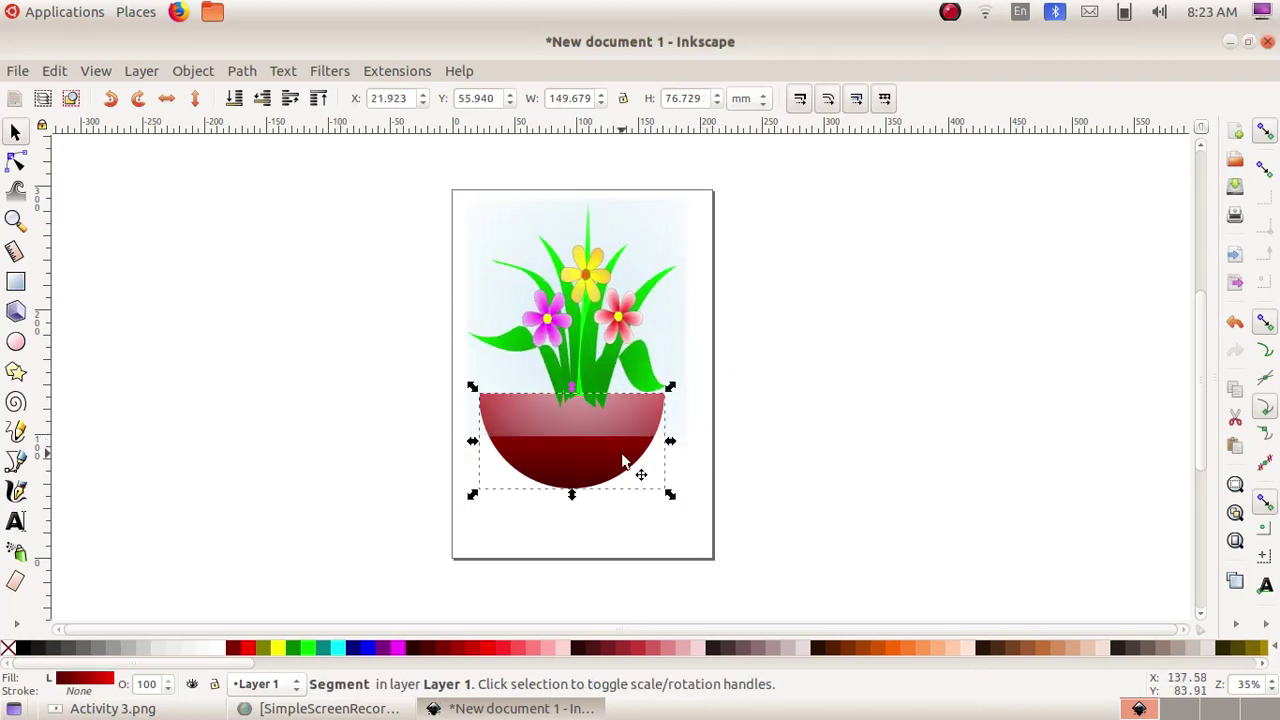
drag(669, 445, 650, 447)
Lower the flower group behind the red pot with Object > Lower
click(596, 338)
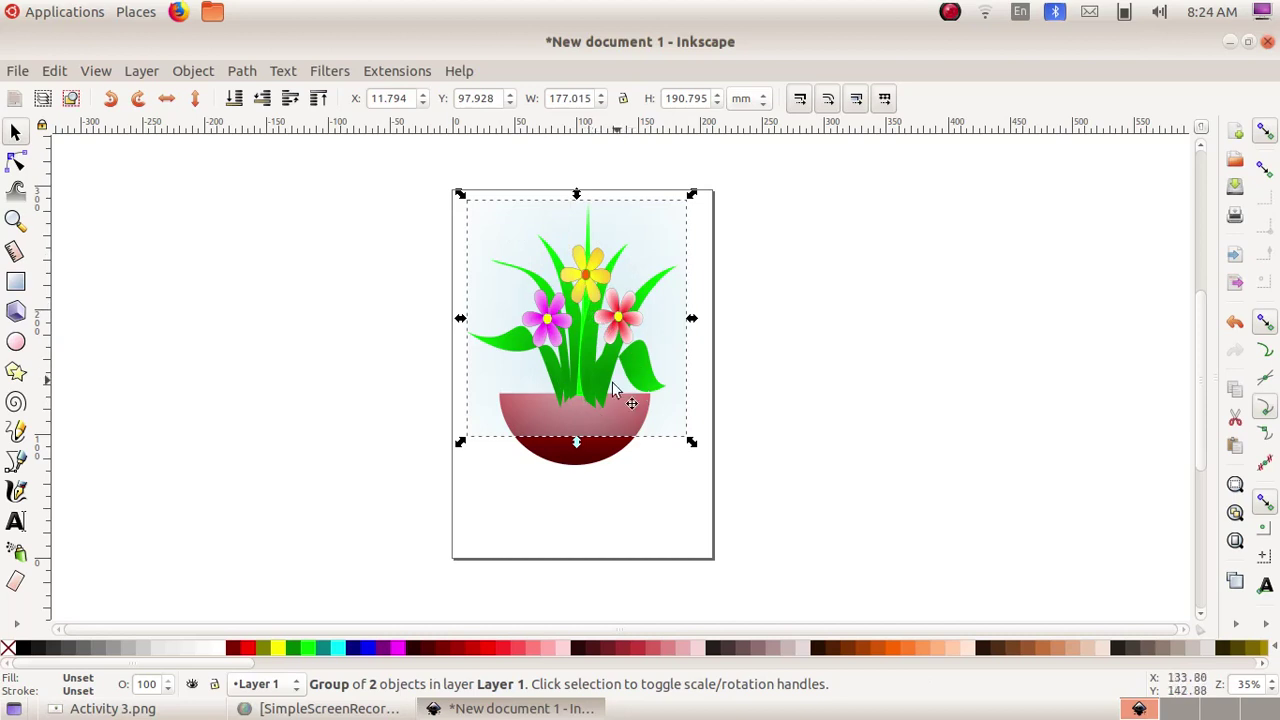
click(193, 71)
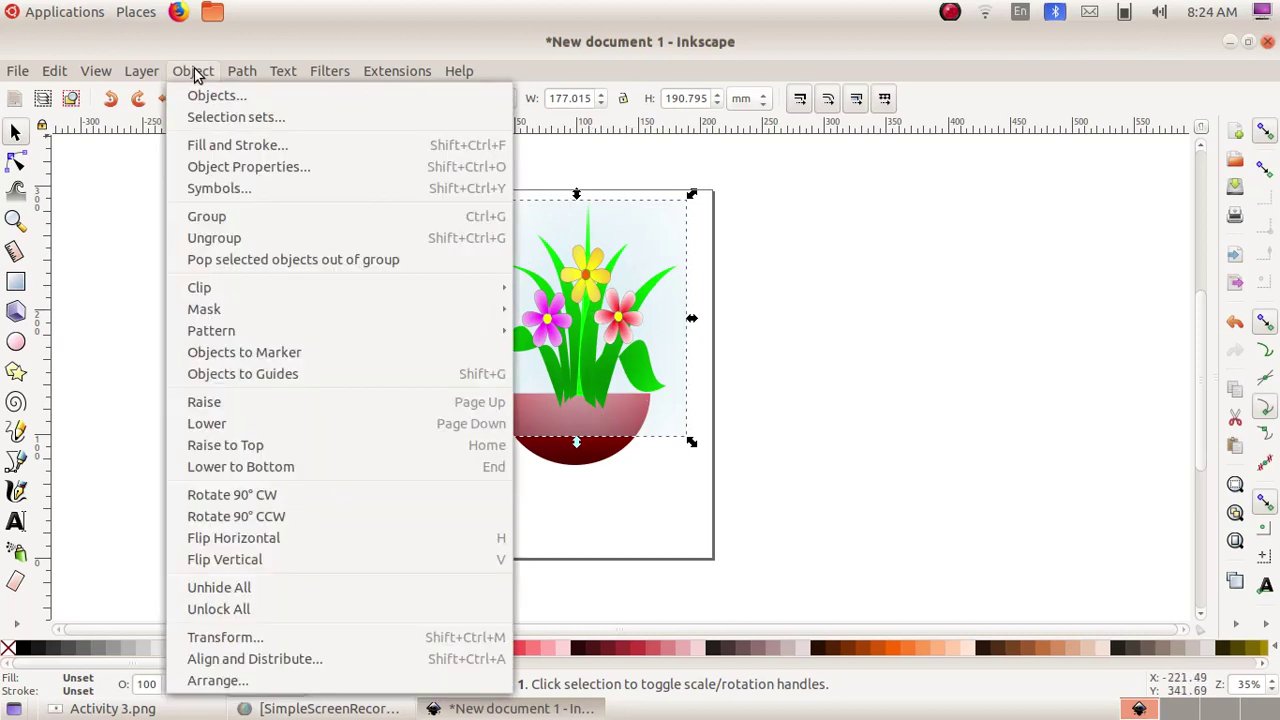
click(207, 428)
click(576, 516)
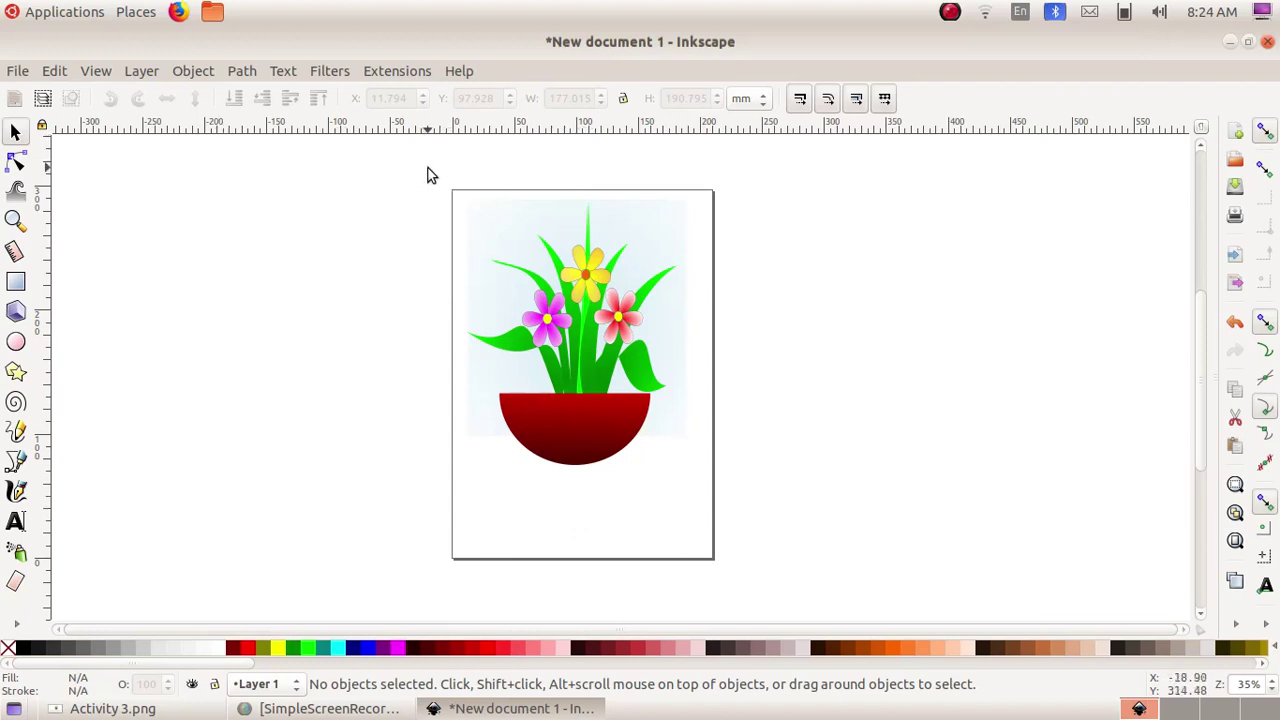
Select both the flowers and the pot and combine them into one group
drag(428, 168, 746, 505)
click(191, 74)
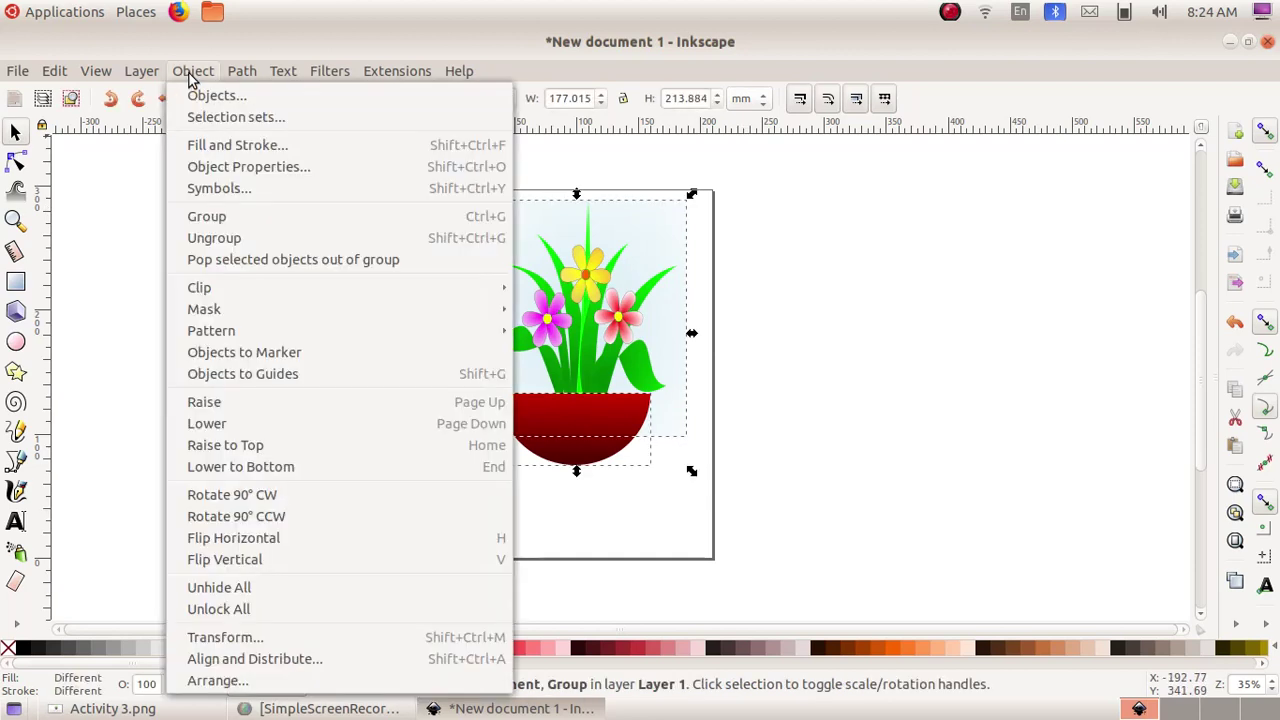
click(237, 215)
click(616, 541)
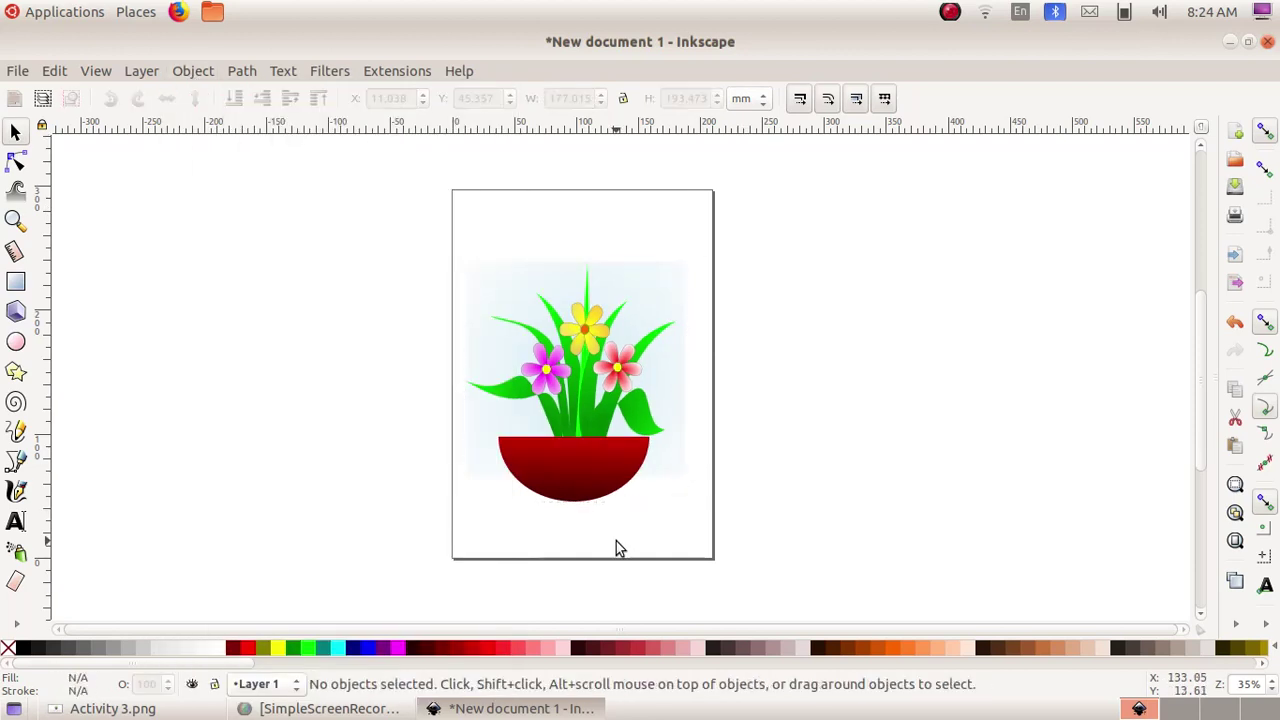
Resize the page to the drawing in Document Properties, then bring up the Activity 3.png task sheet
click(18, 72)
click(84, 400)
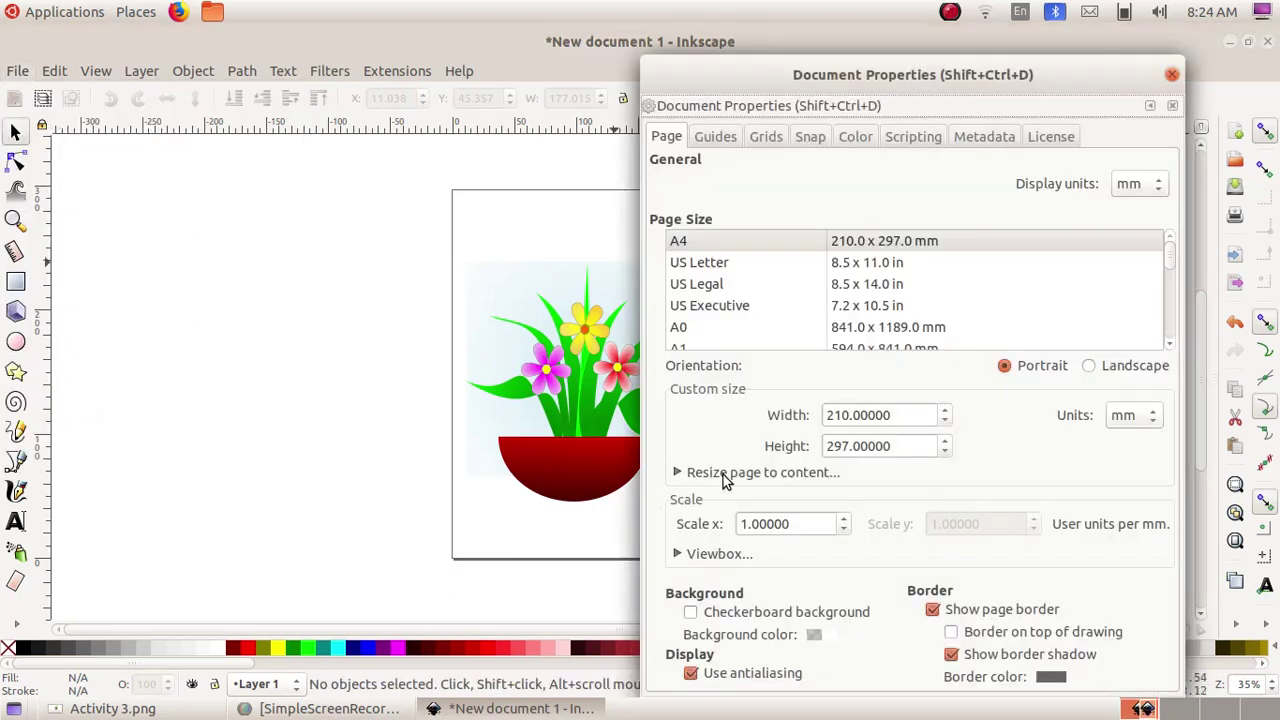
click(726, 476)
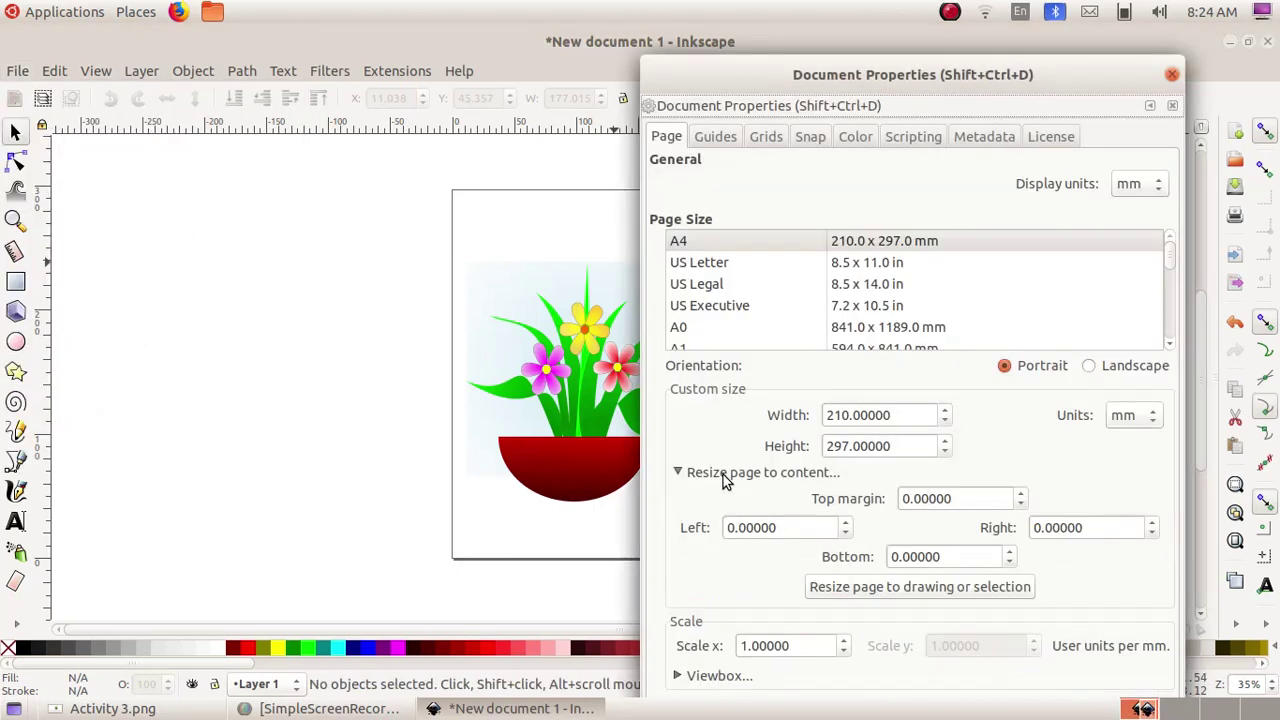
click(925, 587)
key(ctrl+w)
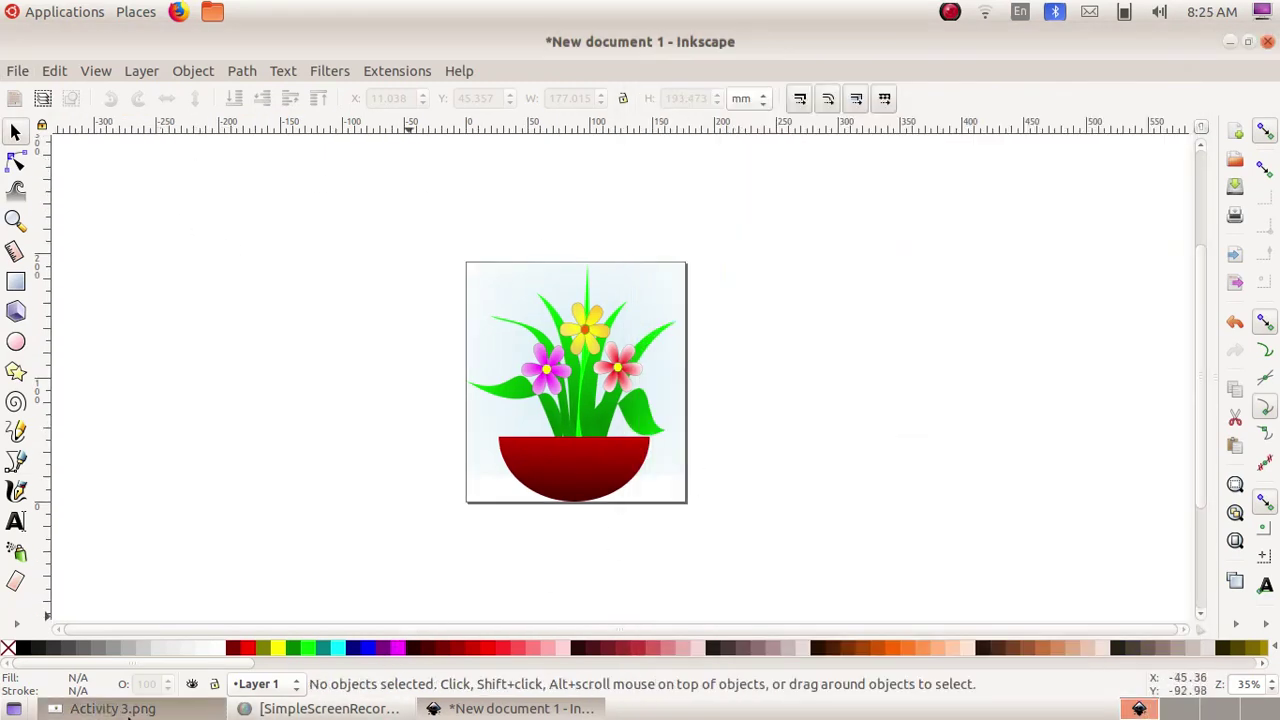
click(128, 707)
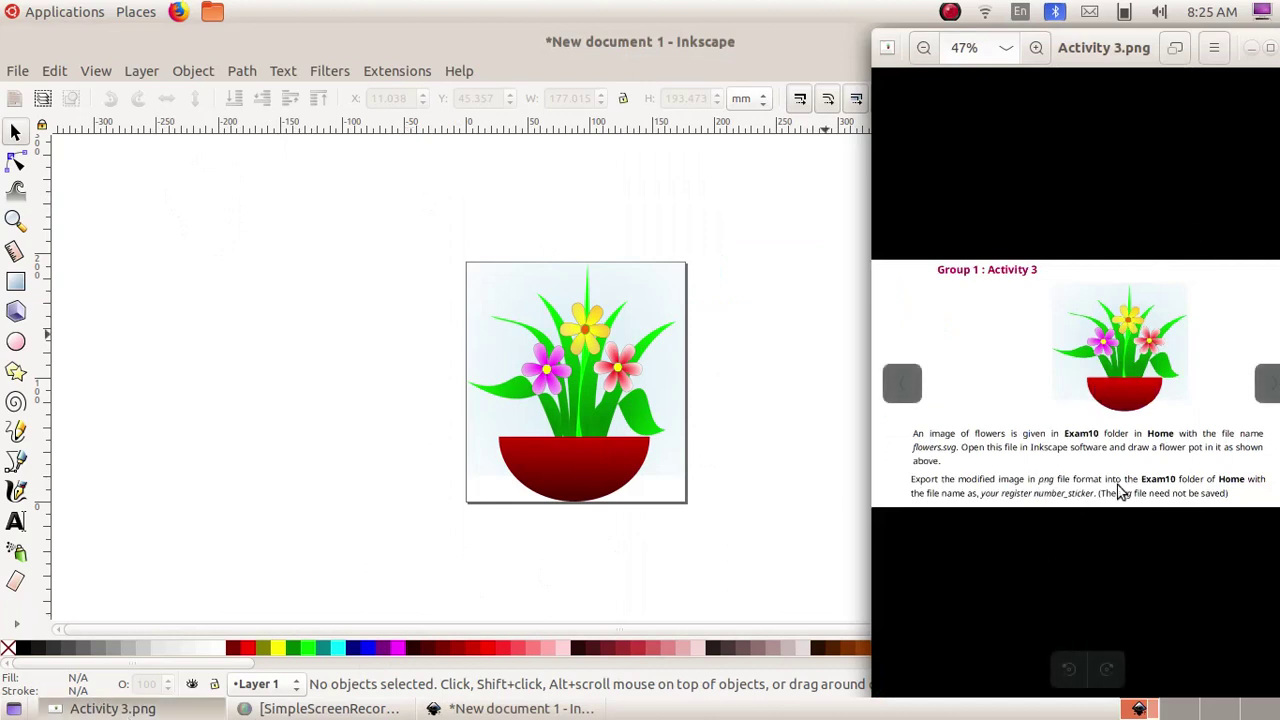
Export the drawing as a PNG named Activity 3 into the Exam 10 folder
click(18, 72)
click(86, 294)
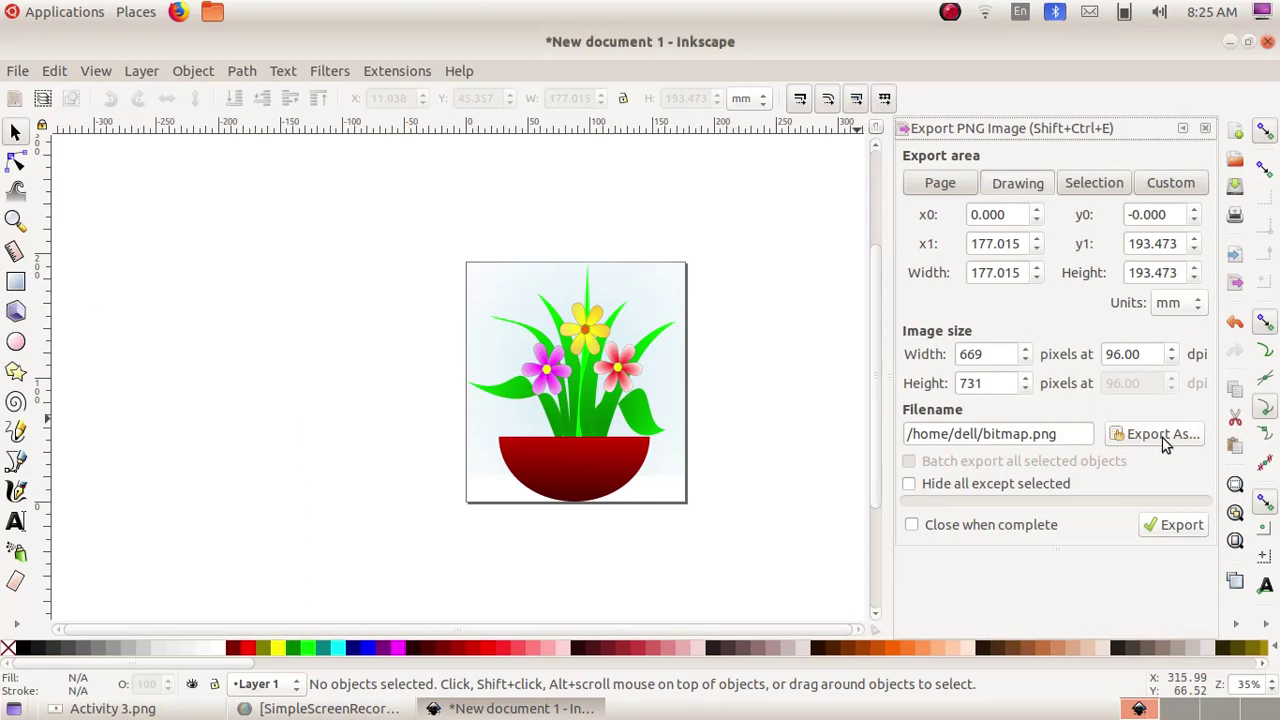
click(1163, 443)
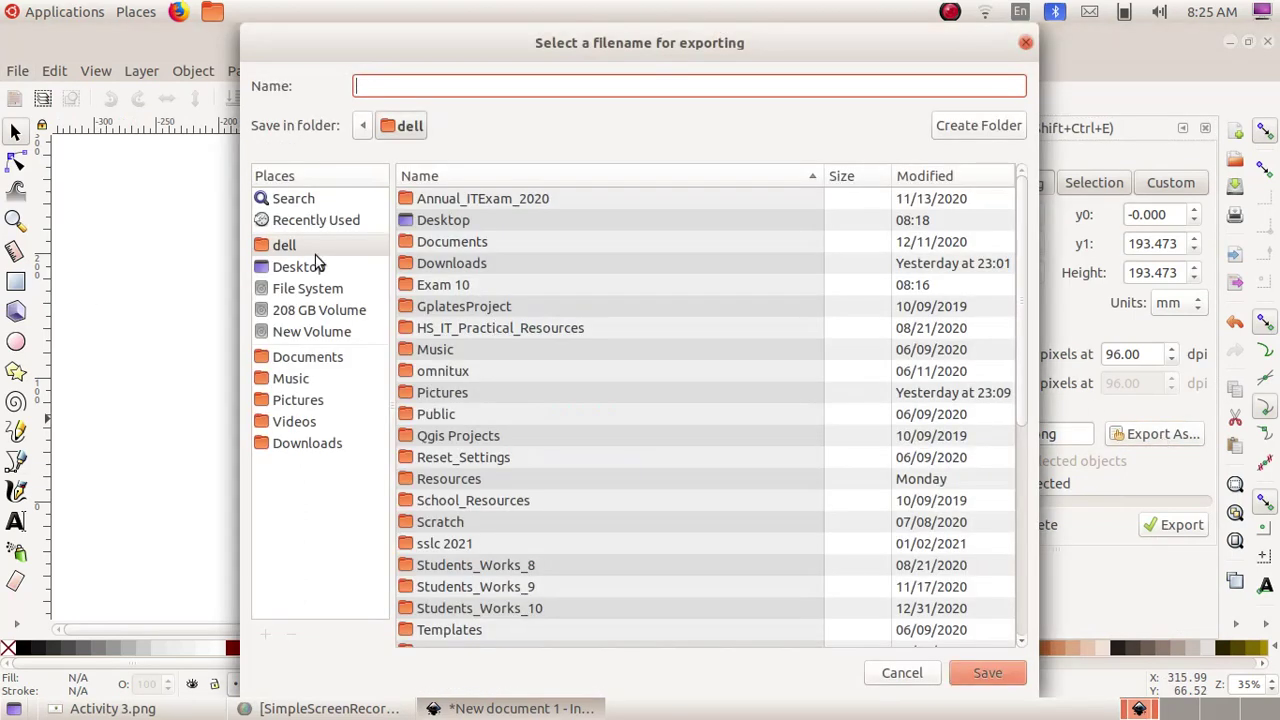
click(299, 251)
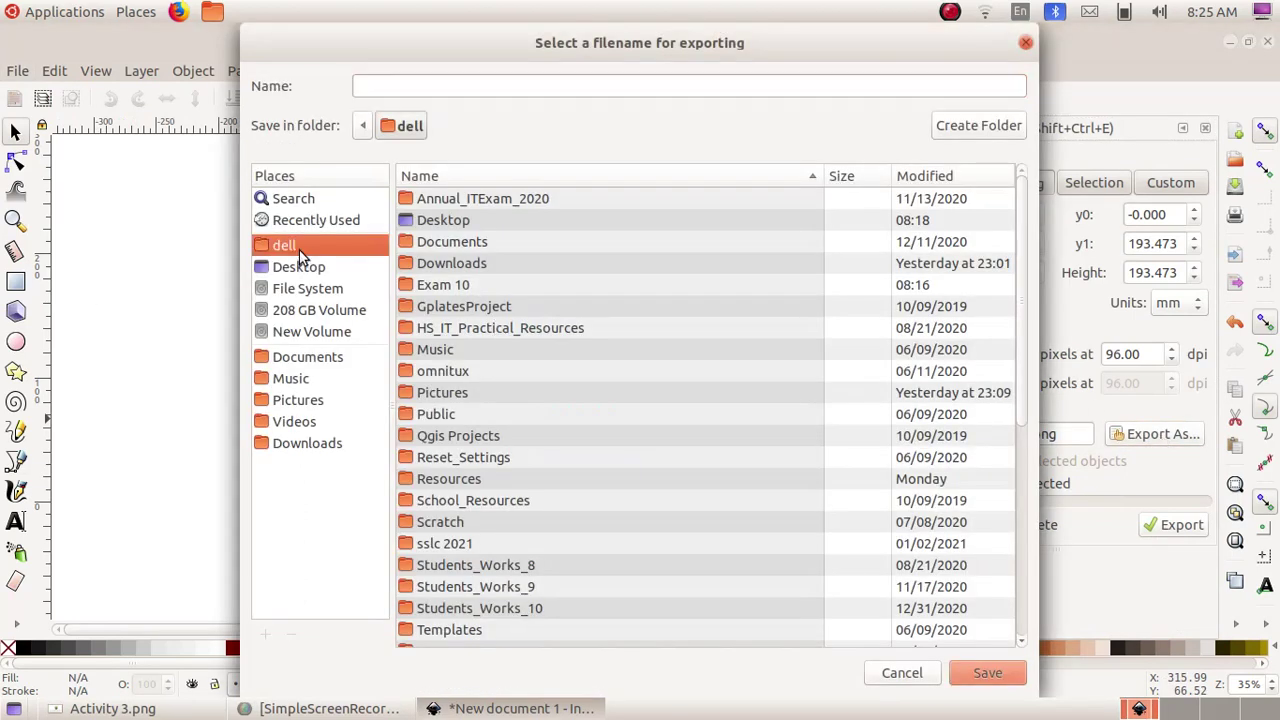
double_click(451, 285)
click(397, 87)
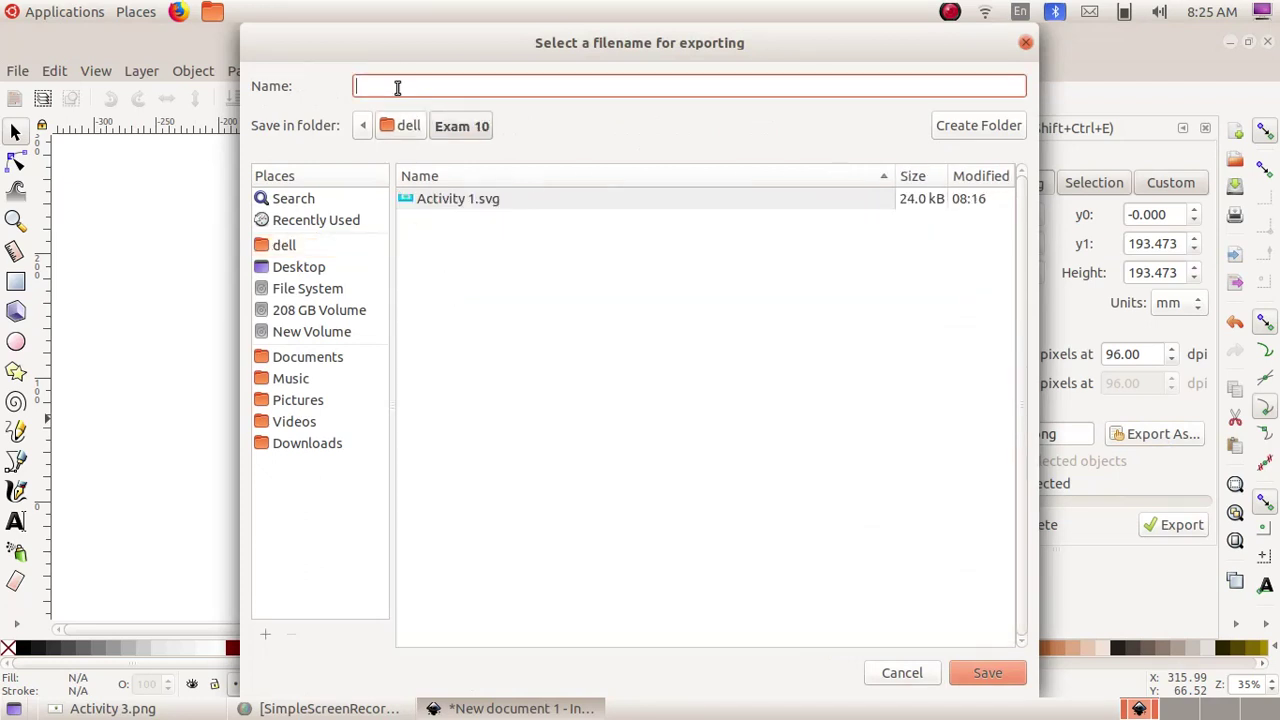
text(Acti)
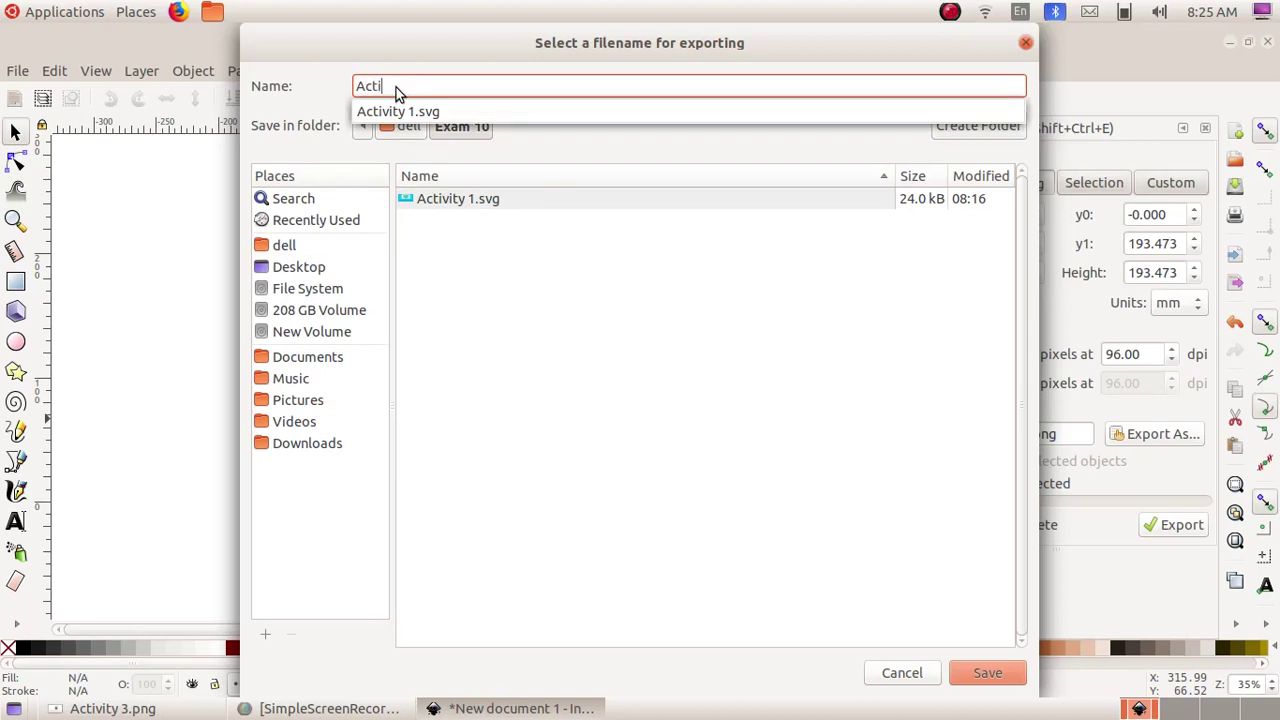
text(vity 3)
click(988, 673)
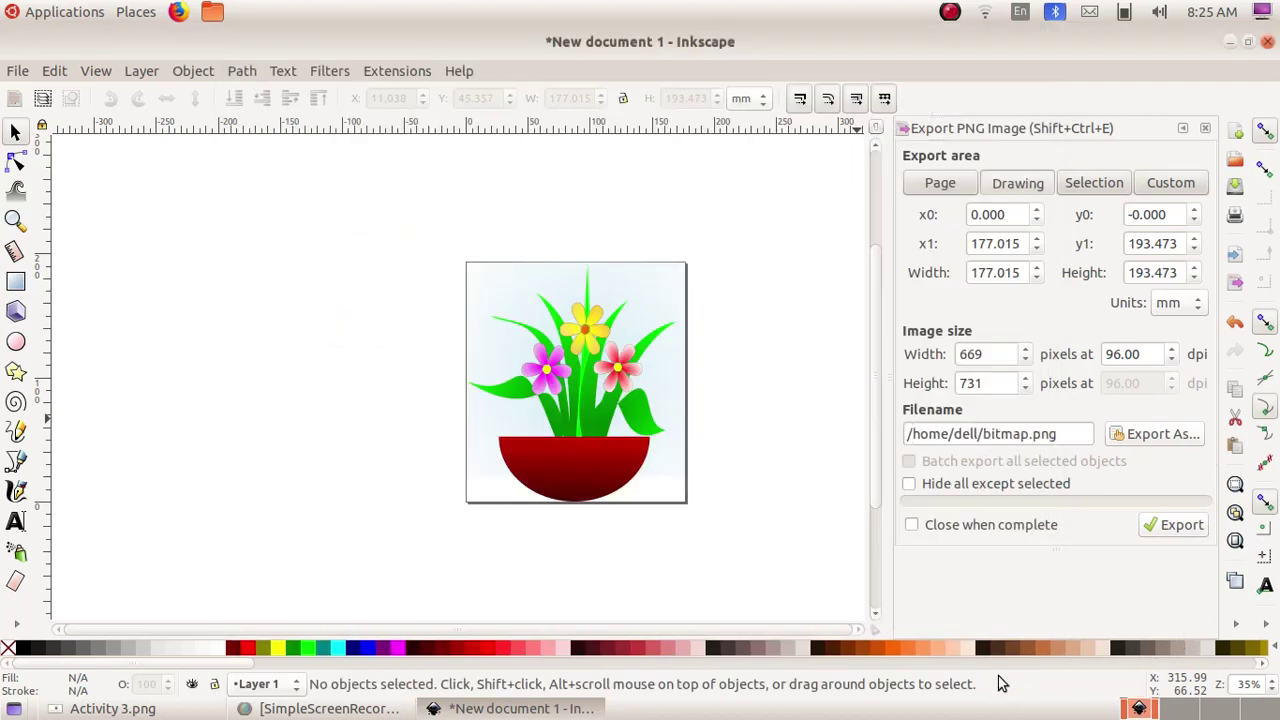
click(1186, 524)
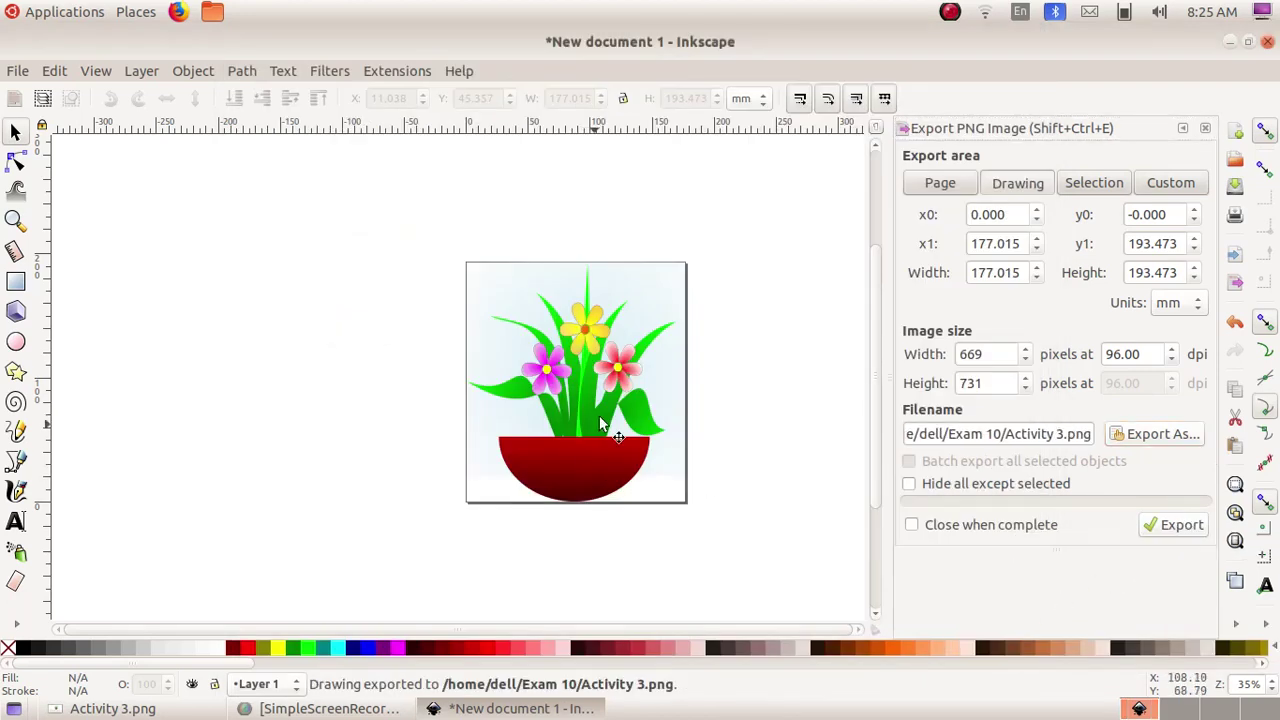